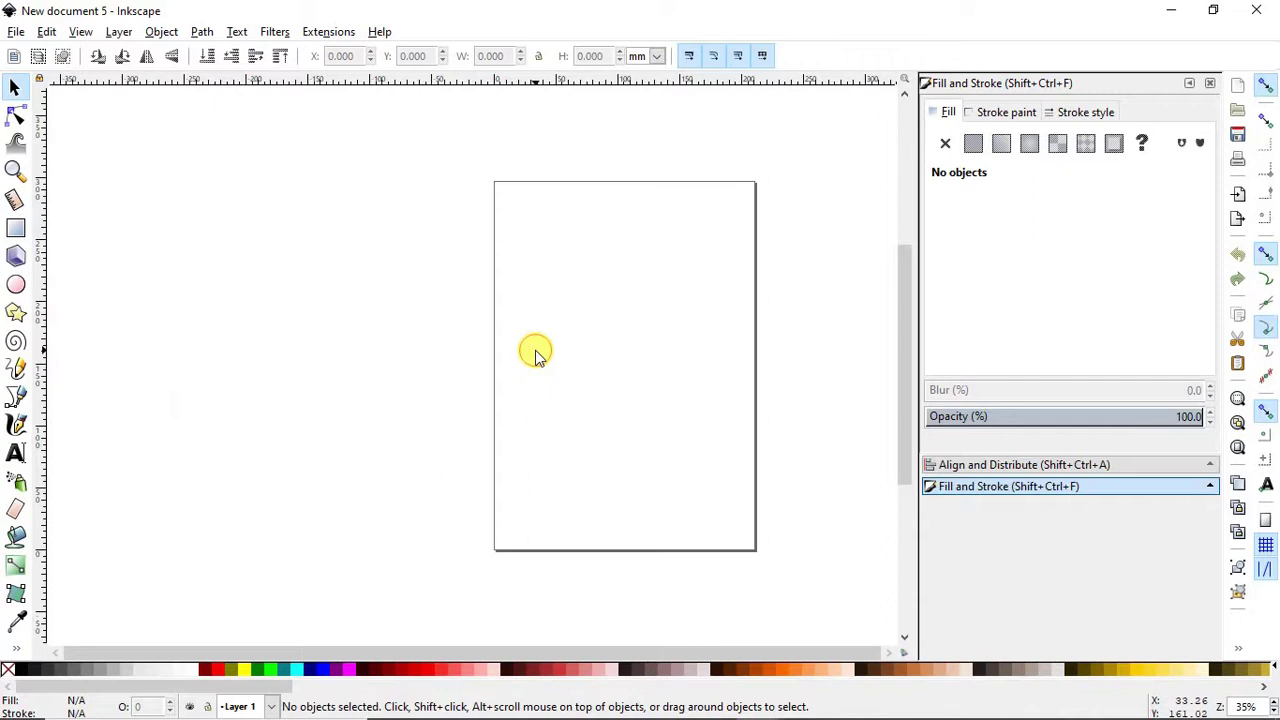
In Document Properties, set both the display units and page size units to px
{"action": "left_click", "coordinate": [16, 31]}
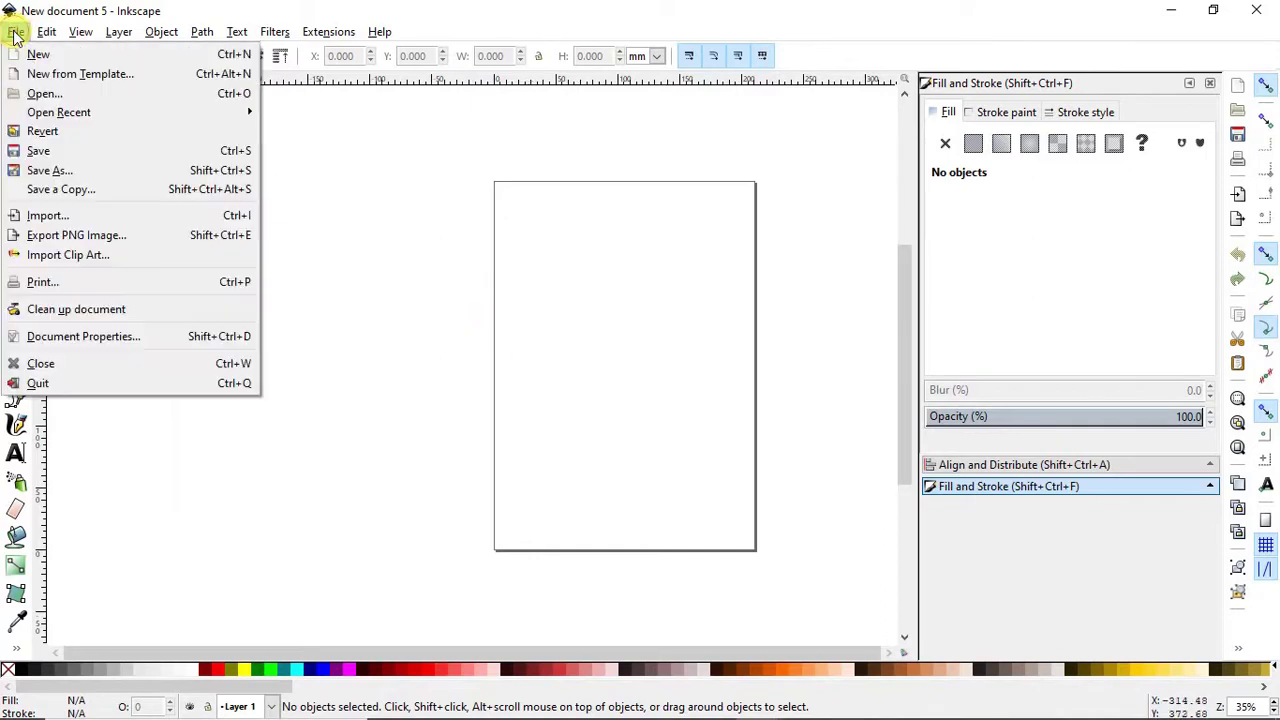
{"action": "left_click", "coordinate": [56, 335]}
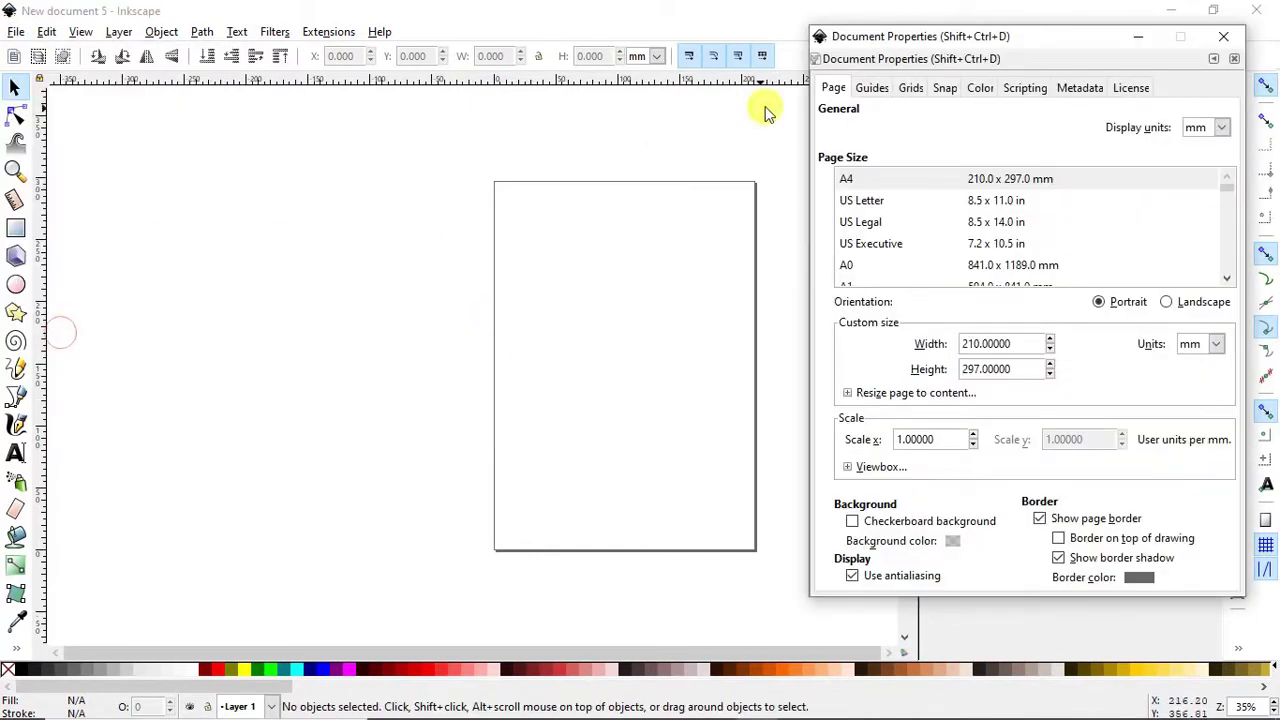
{"action": "left_click_drag", "start_coordinate": [991, 37], "coordinate": [548, 58]}
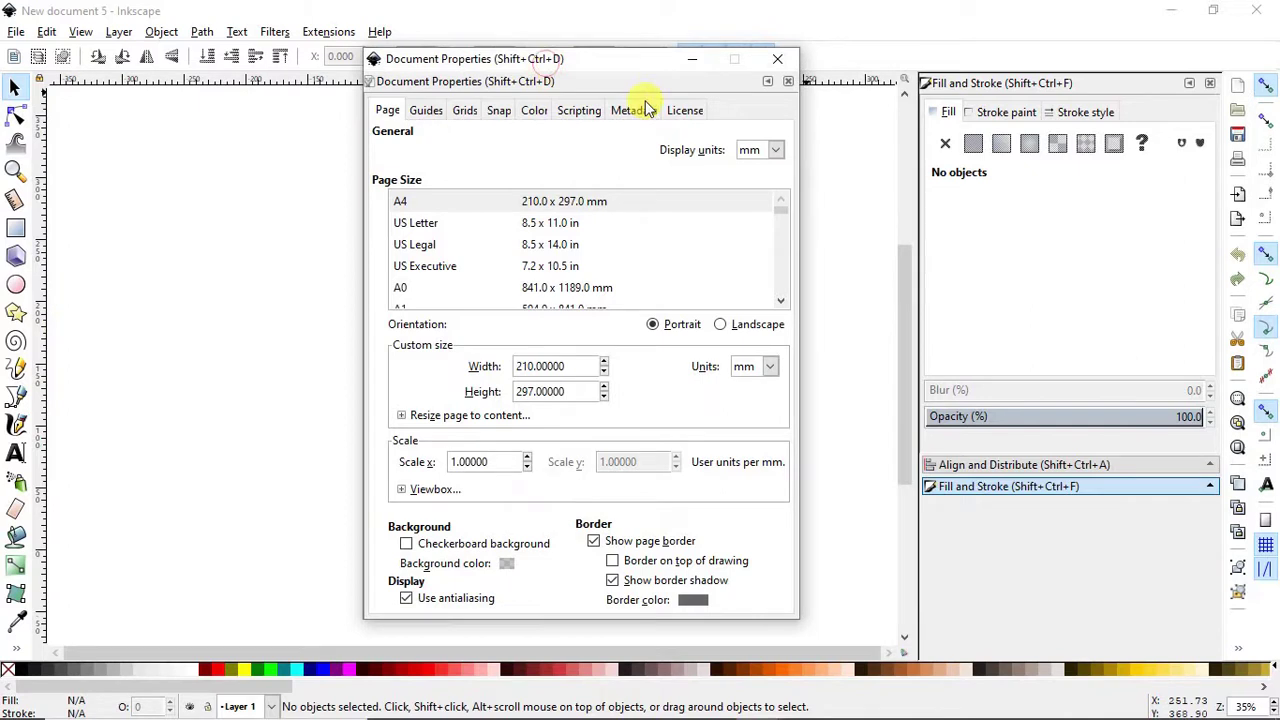
{"action": "left_click", "coordinate": [776, 150]}
{"action": "left_click", "coordinate": [752, 277]}
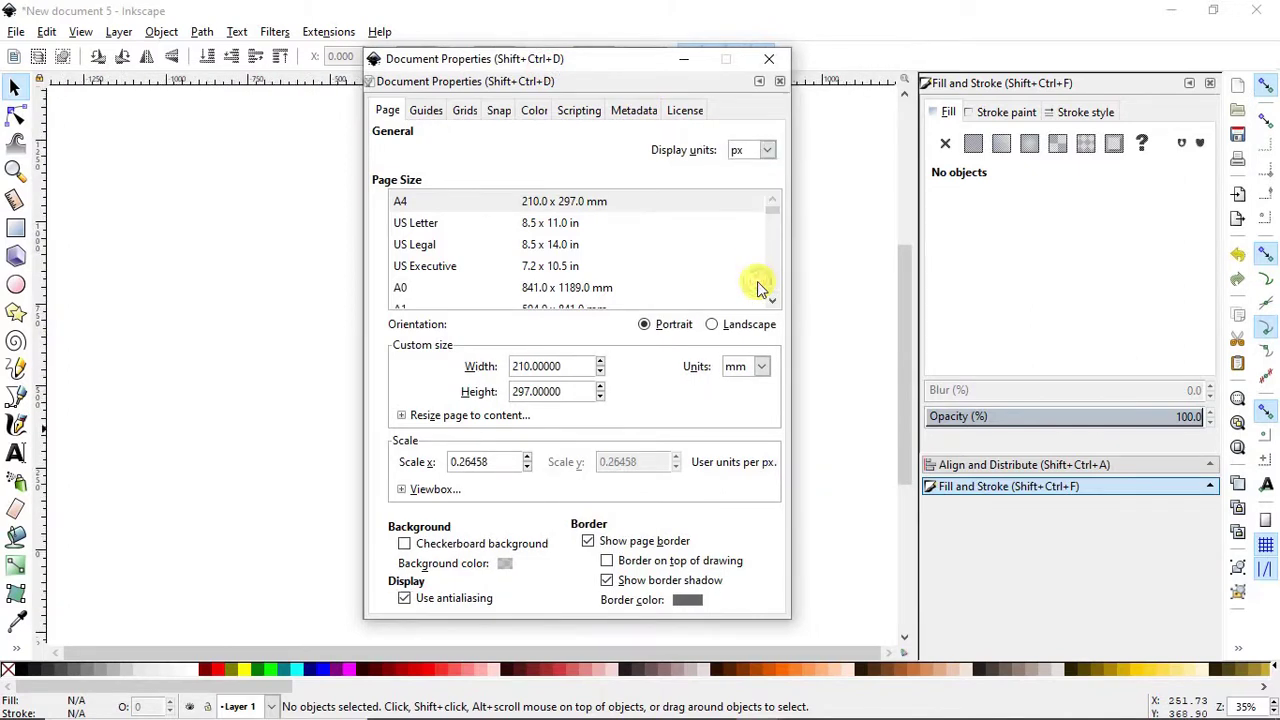
{"action": "left_click", "coordinate": [758, 367]}
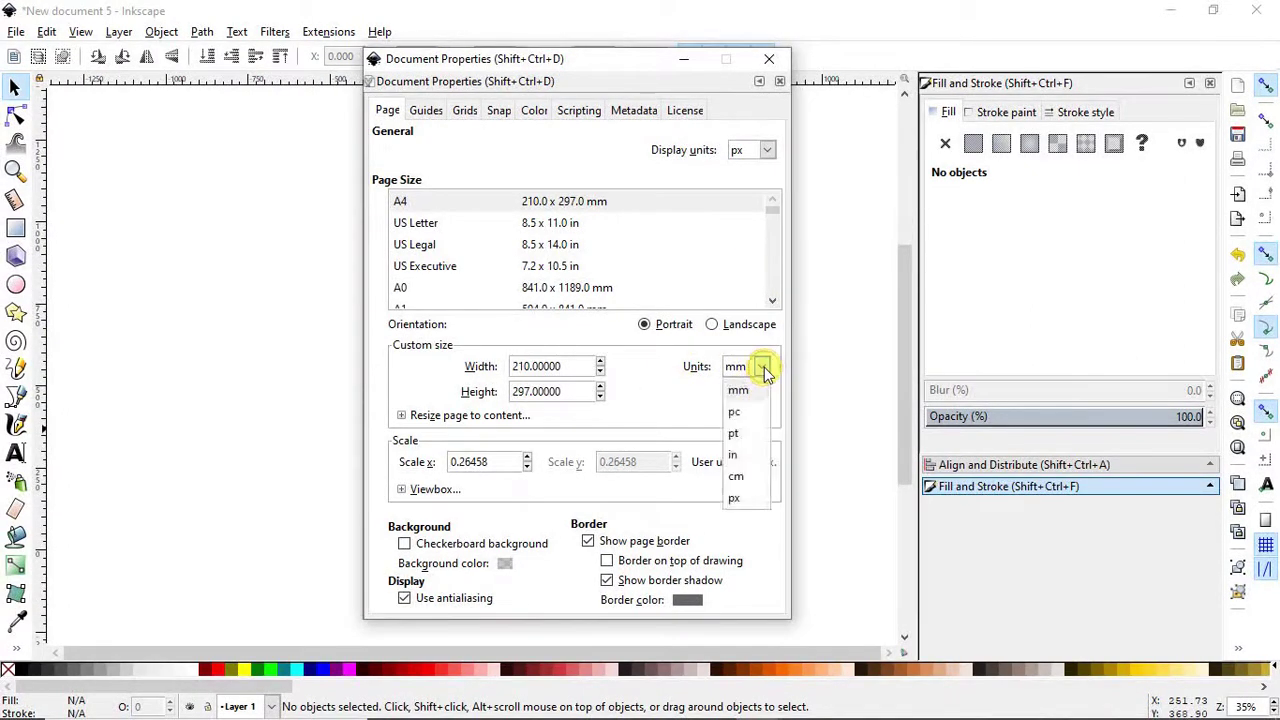
{"action": "left_click", "coordinate": [740, 493]}
Set the page to 1920 × 1080 px, then fit the whole page in the window
{"action": "left_click_drag", "start_coordinate": [569, 366], "coordinate": [503, 358]}
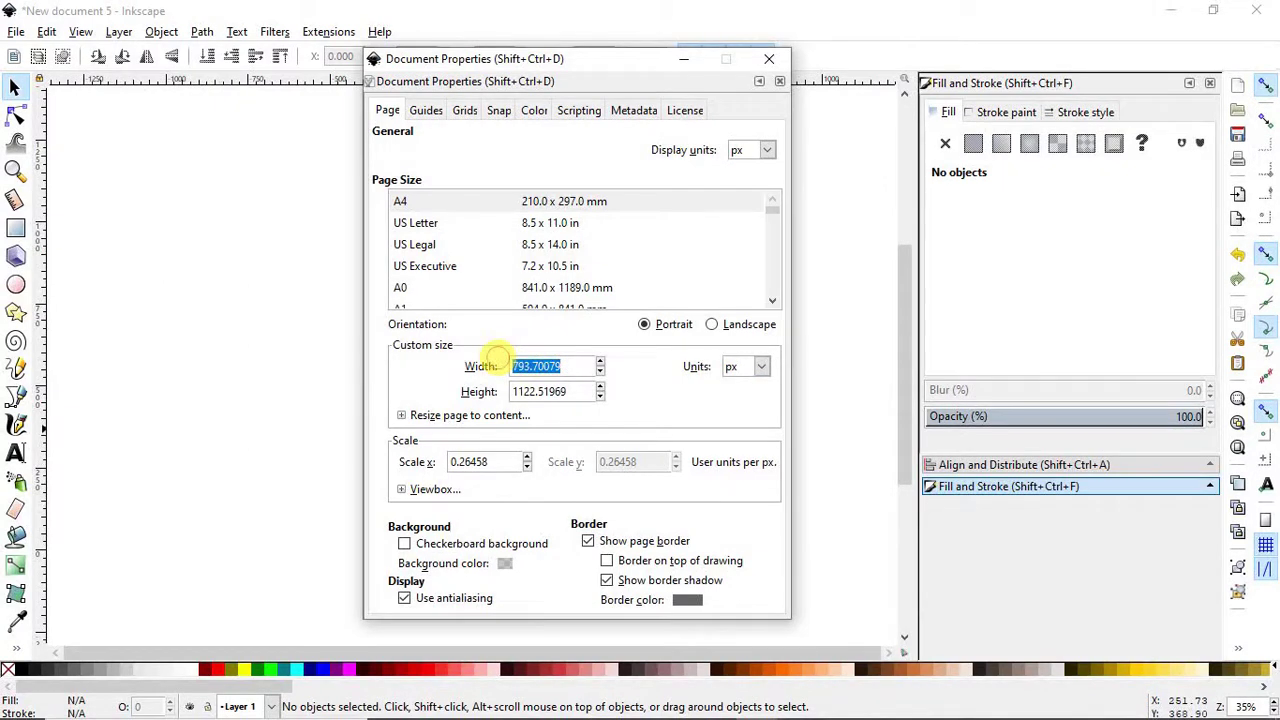
{"action": "type", "text": "1920"}
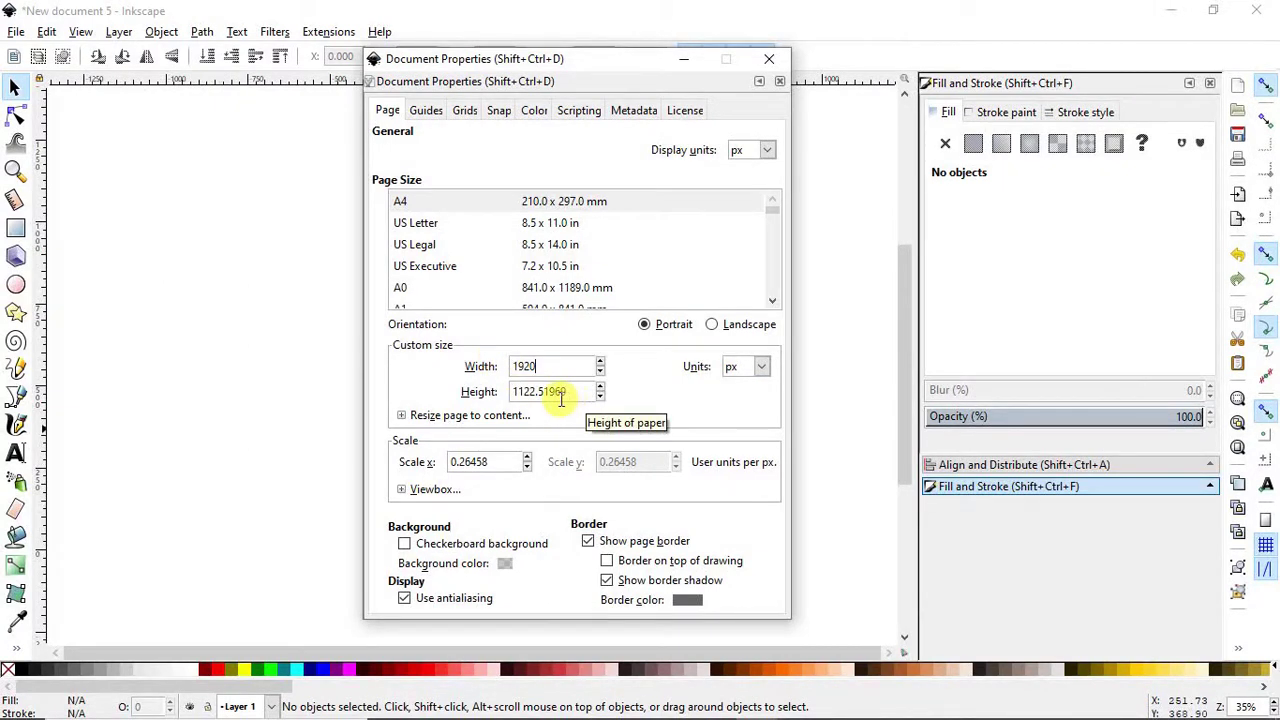
{"action": "left_click_drag", "start_coordinate": [568, 391], "coordinate": [505, 392]}
{"action": "type", "text": "108"}
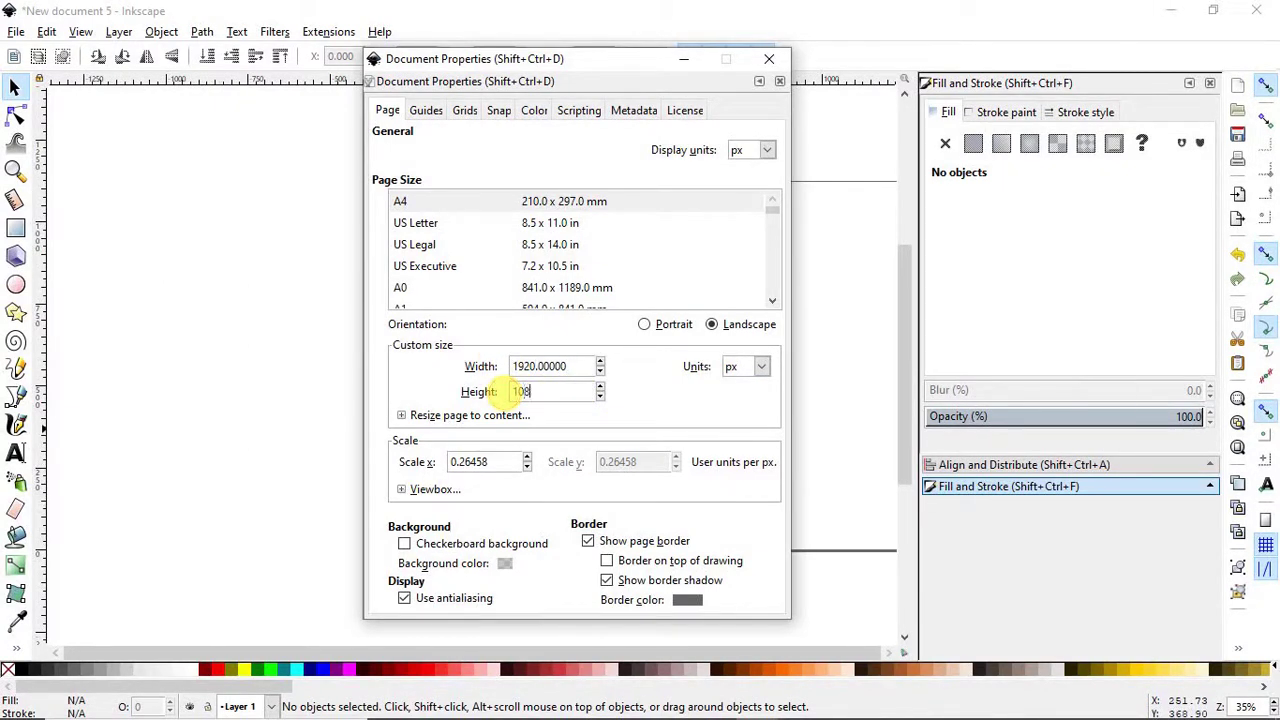
{"action": "type", "text": "0"}
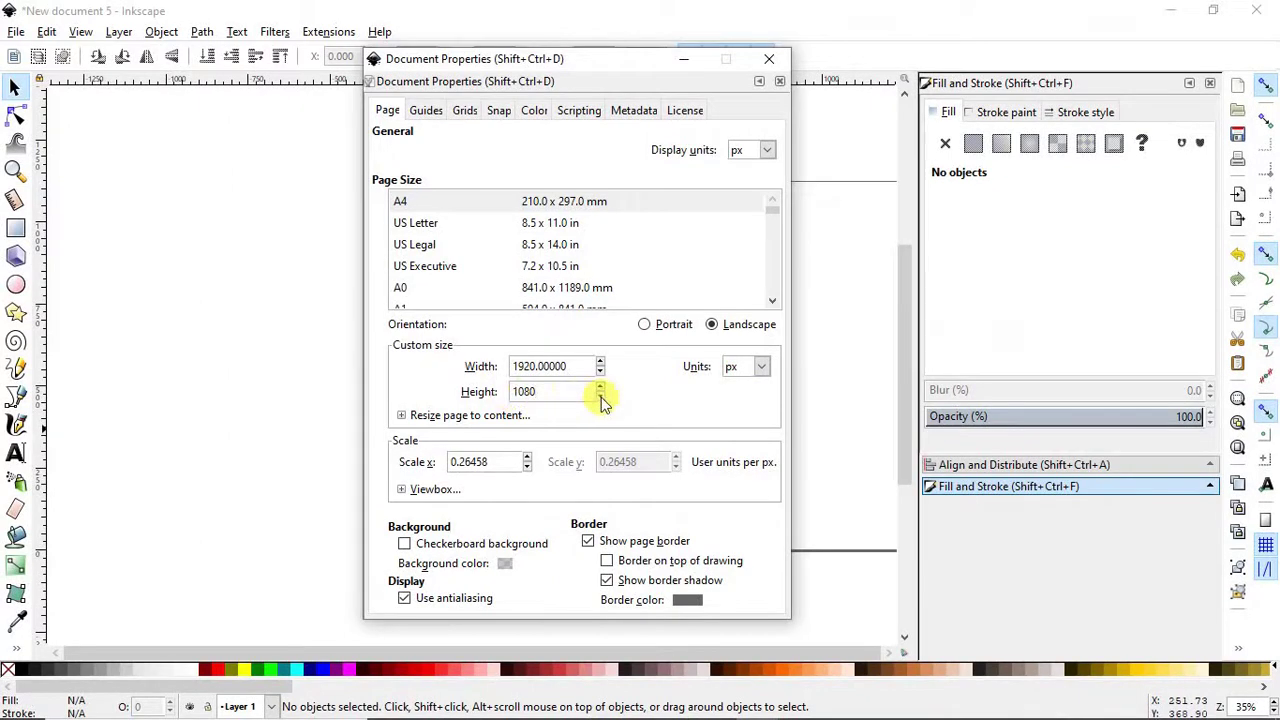
{"action": "left_click", "coordinate": [769, 59]}
{"action": "left_click", "coordinate": [1237, 447]}
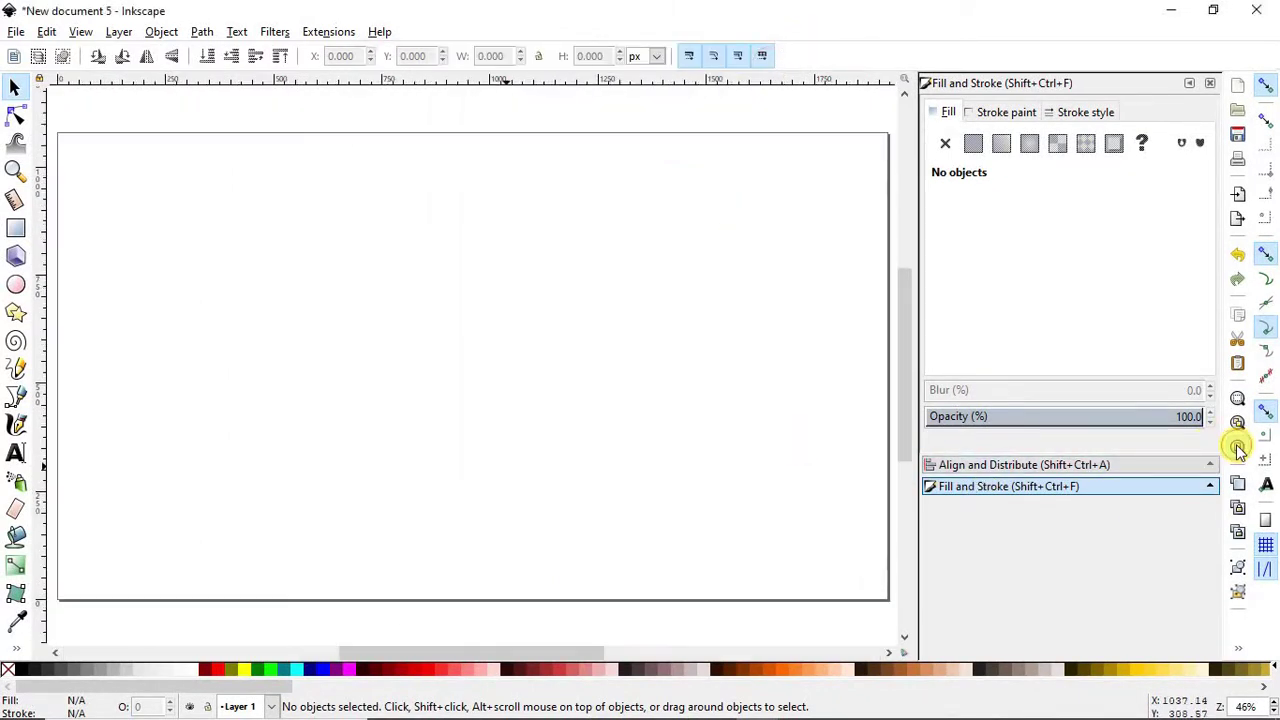
Draw a square with no fill and a black outline
{"action": "left_click", "coordinate": [16, 232]}
{"action": "key", "text": "ctrl"}
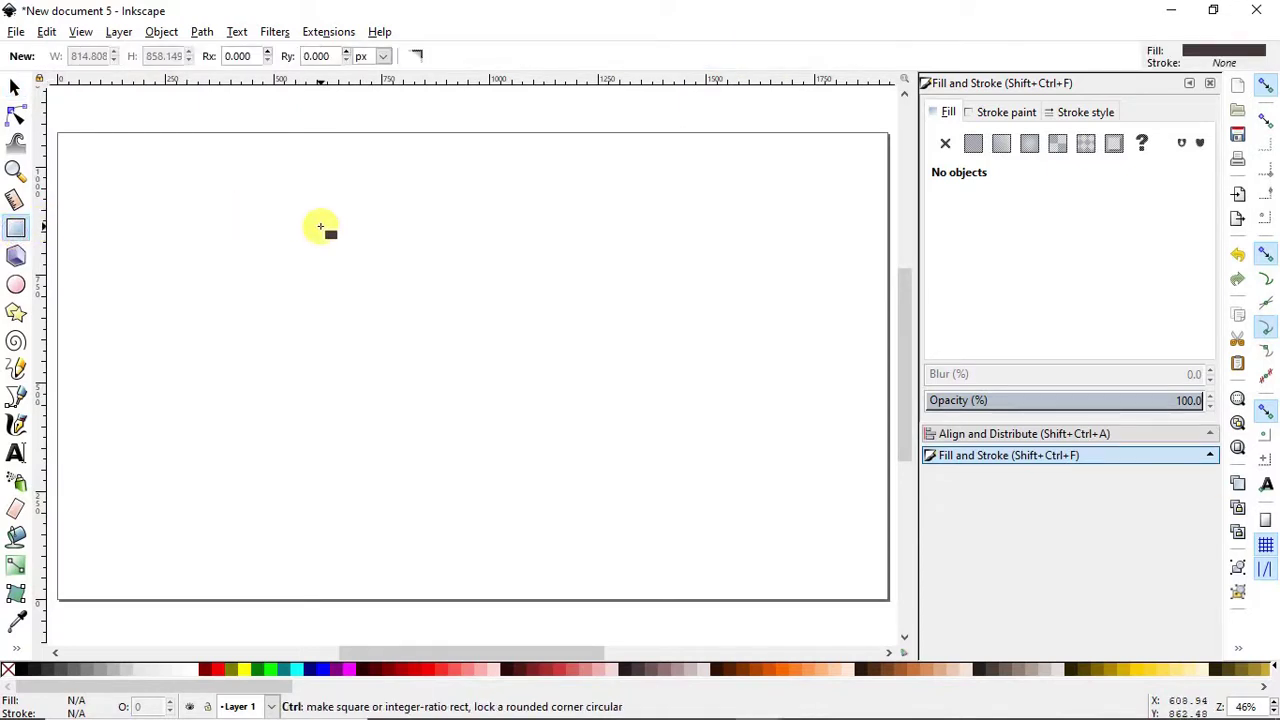
{"action": "left_click_drag", "start_coordinate": [320, 227], "coordinate": [492, 400]}
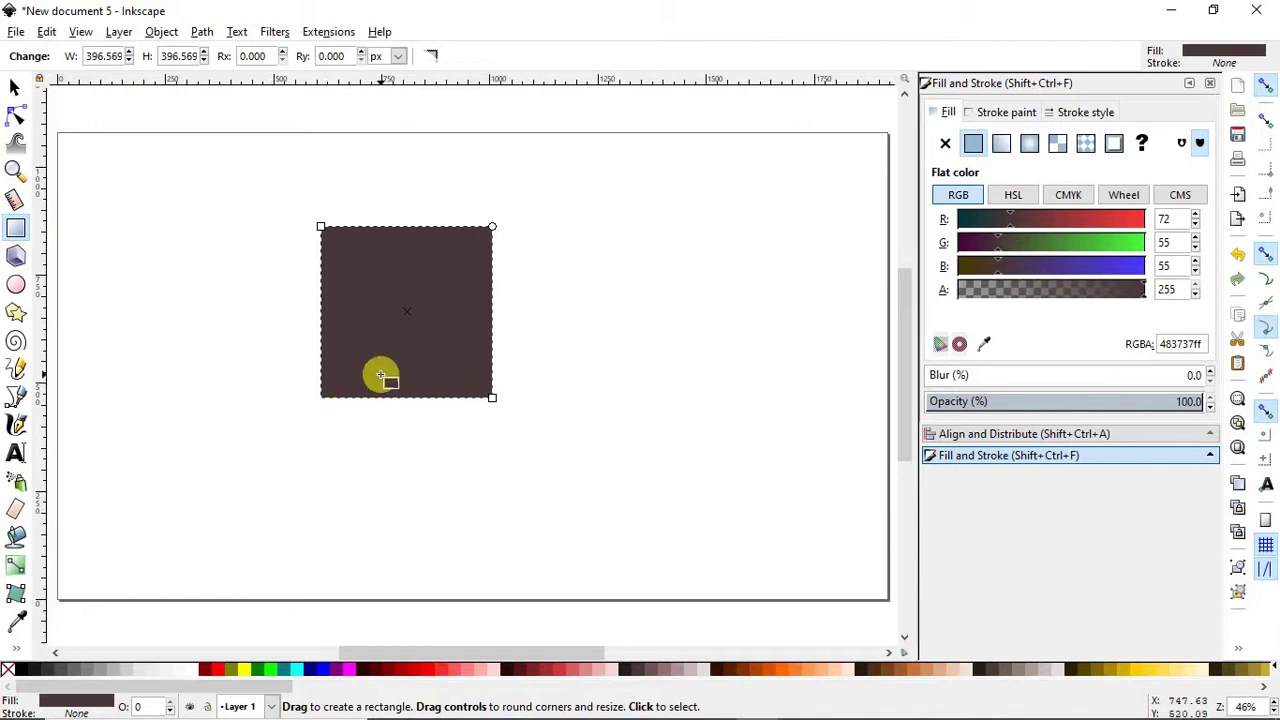
{"action": "left_click", "coordinate": [8, 669]}
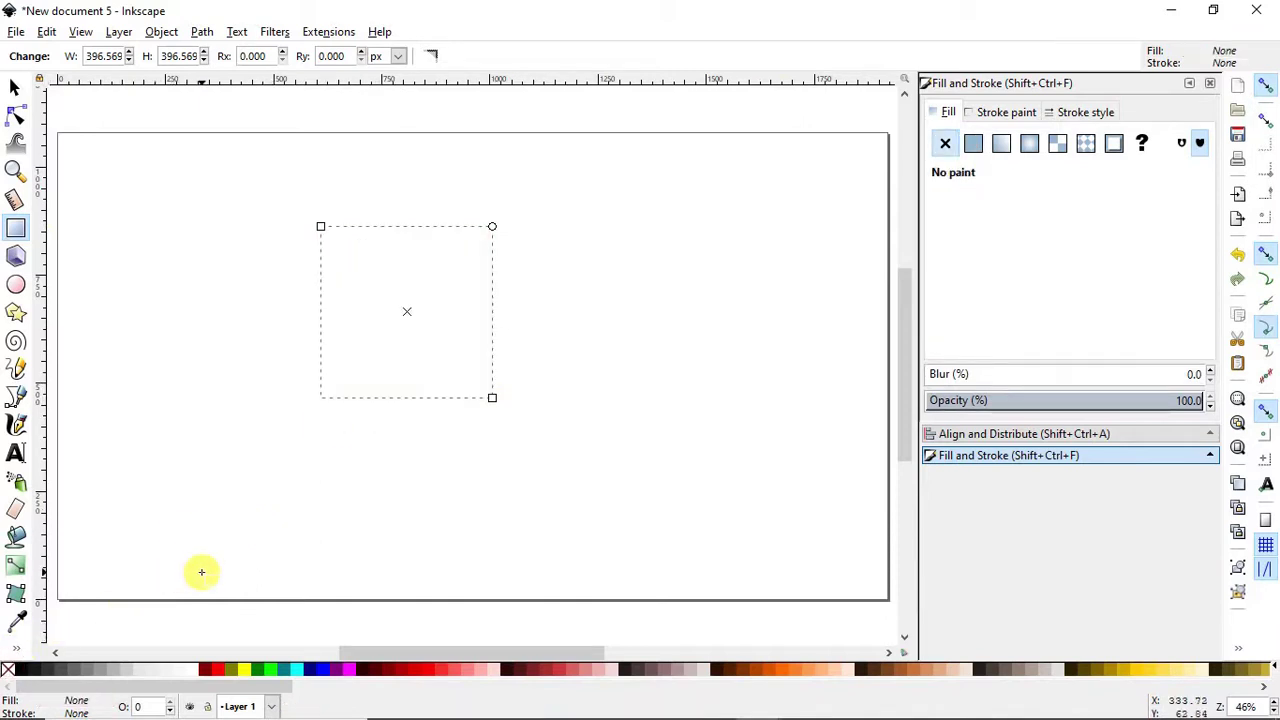
{"action": "left_click", "coordinate": [22, 669], "text": "shift"}
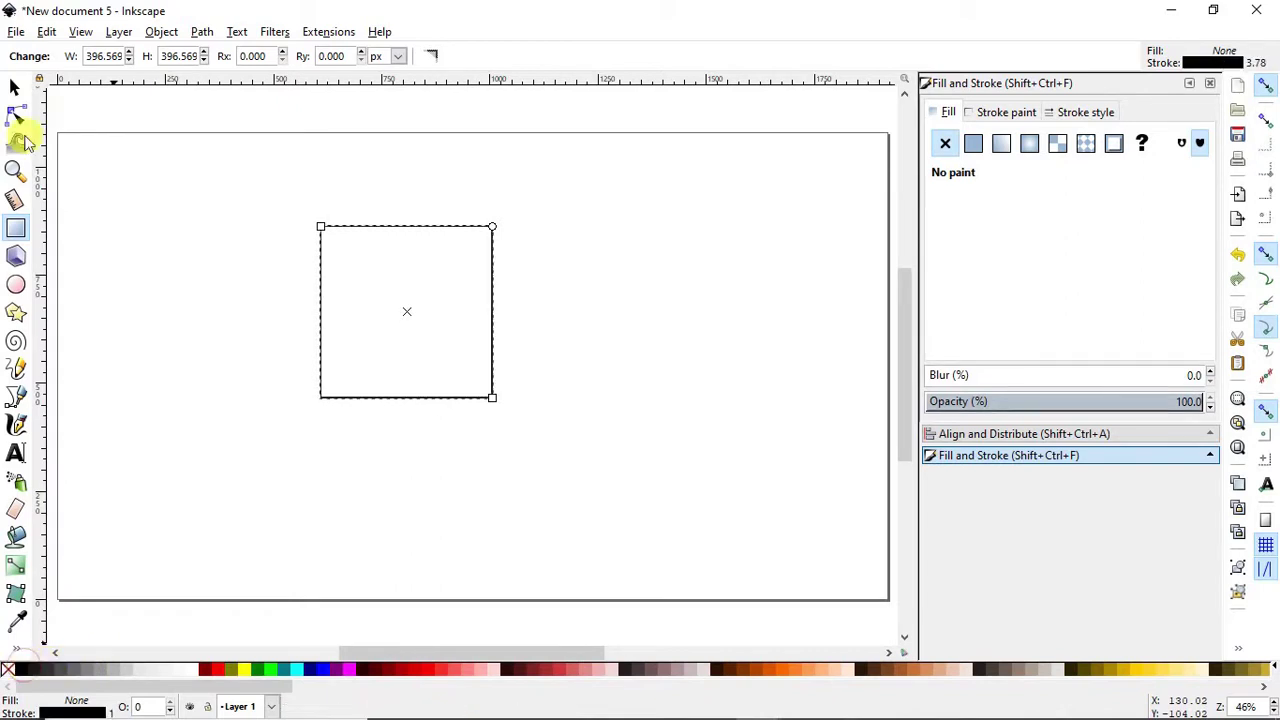
Lock the width/height ratio and resize the square to 500 × 500 px
{"action": "left_click", "coordinate": [14, 87]}
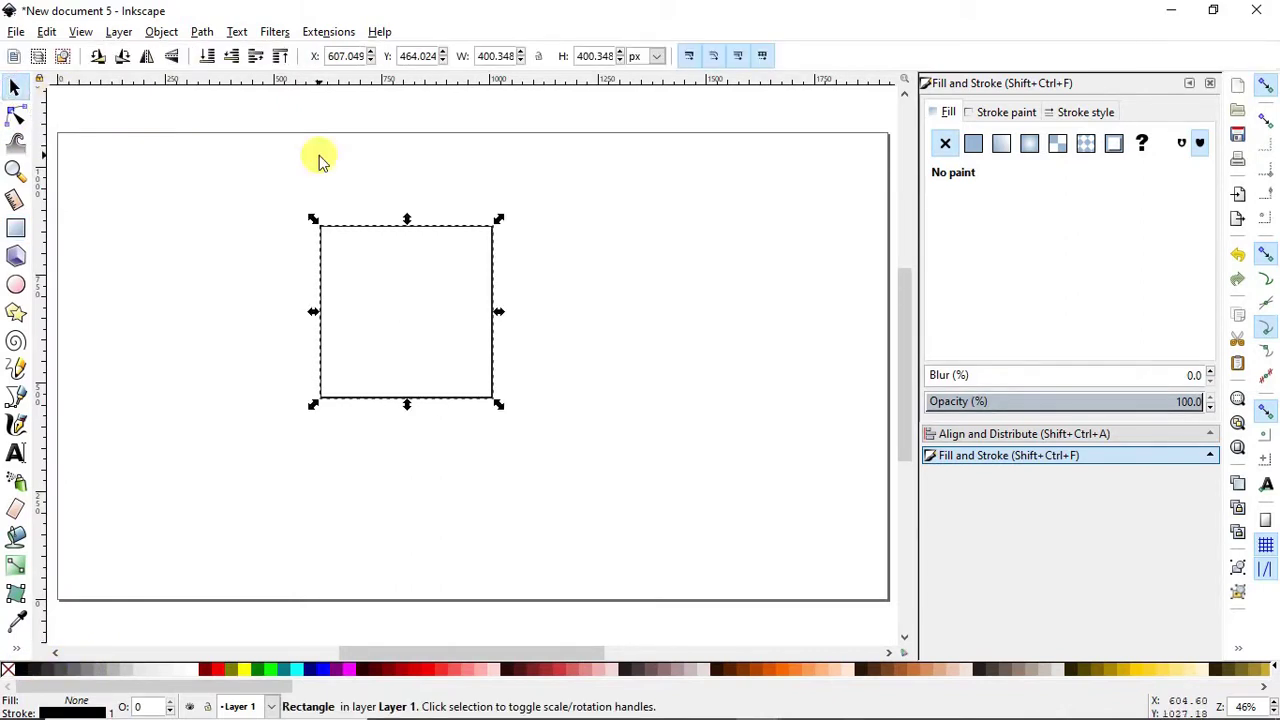
{"action": "left_click", "coordinate": [541, 58]}
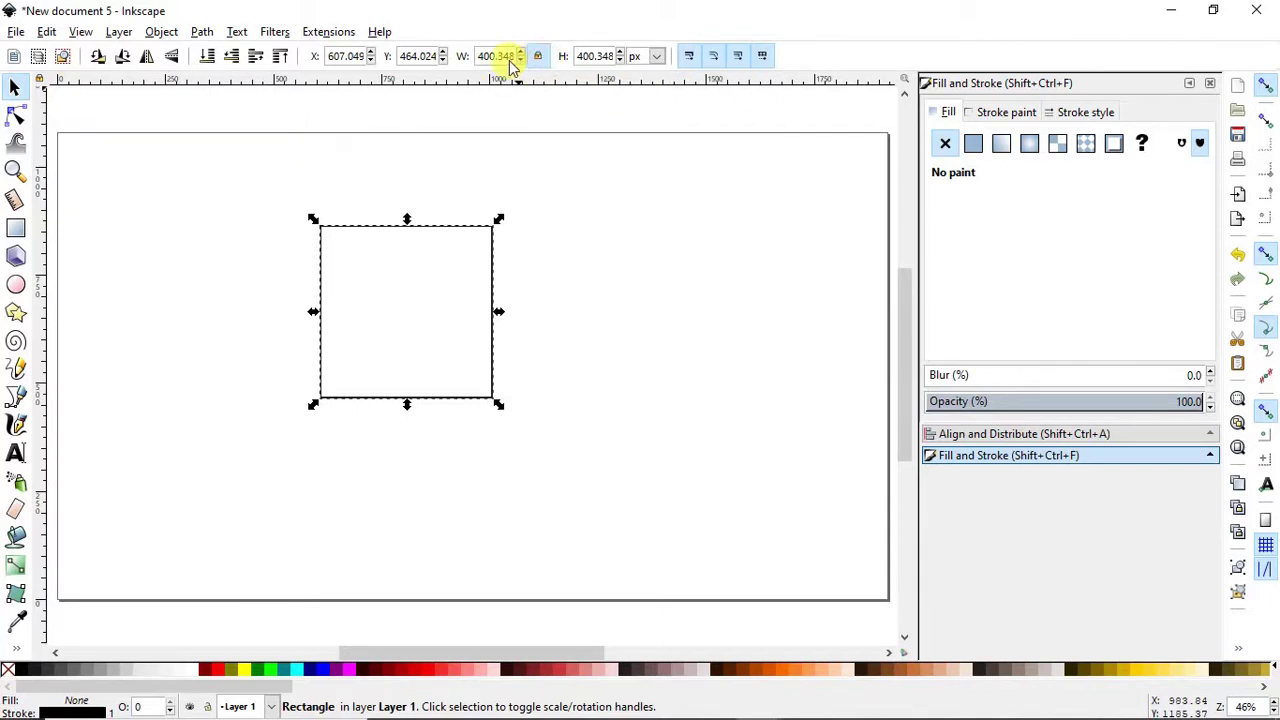
{"action": "triple_click", "coordinate": [503, 57]}
{"action": "type", "text": "500"}
{"action": "key", "text": "Return"}
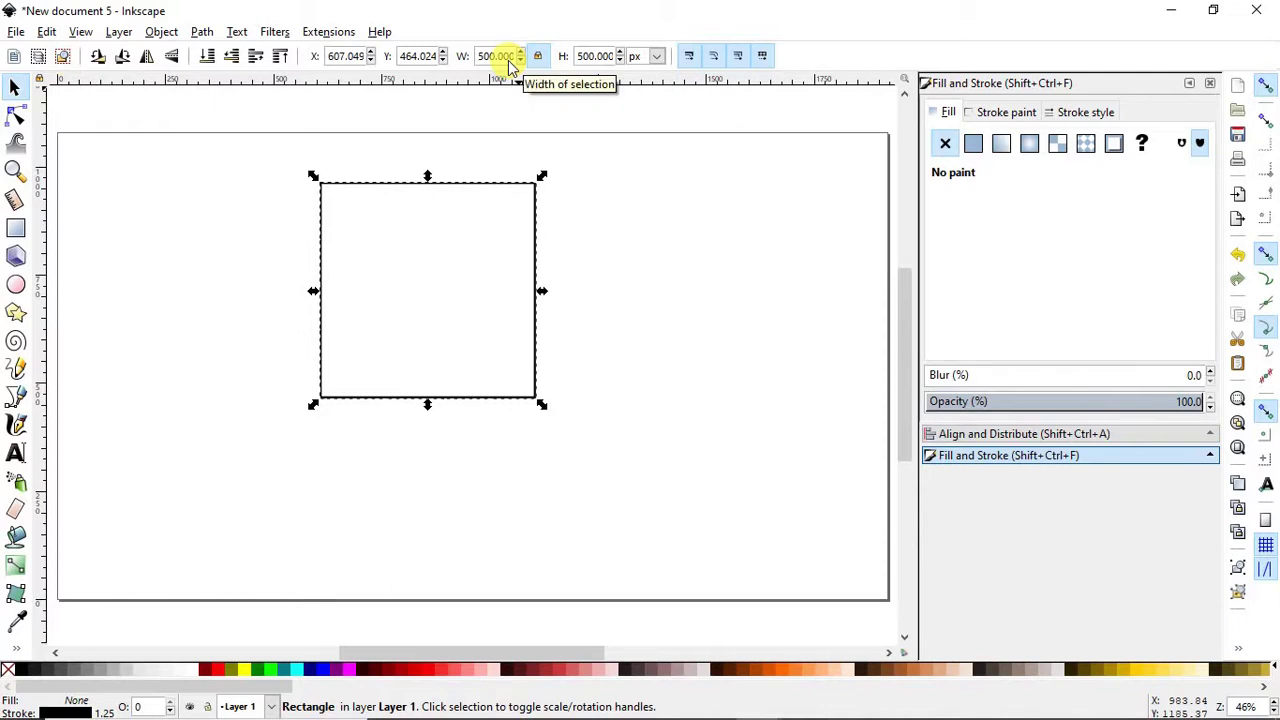
{"action": "left_click", "coordinate": [952, 434]}
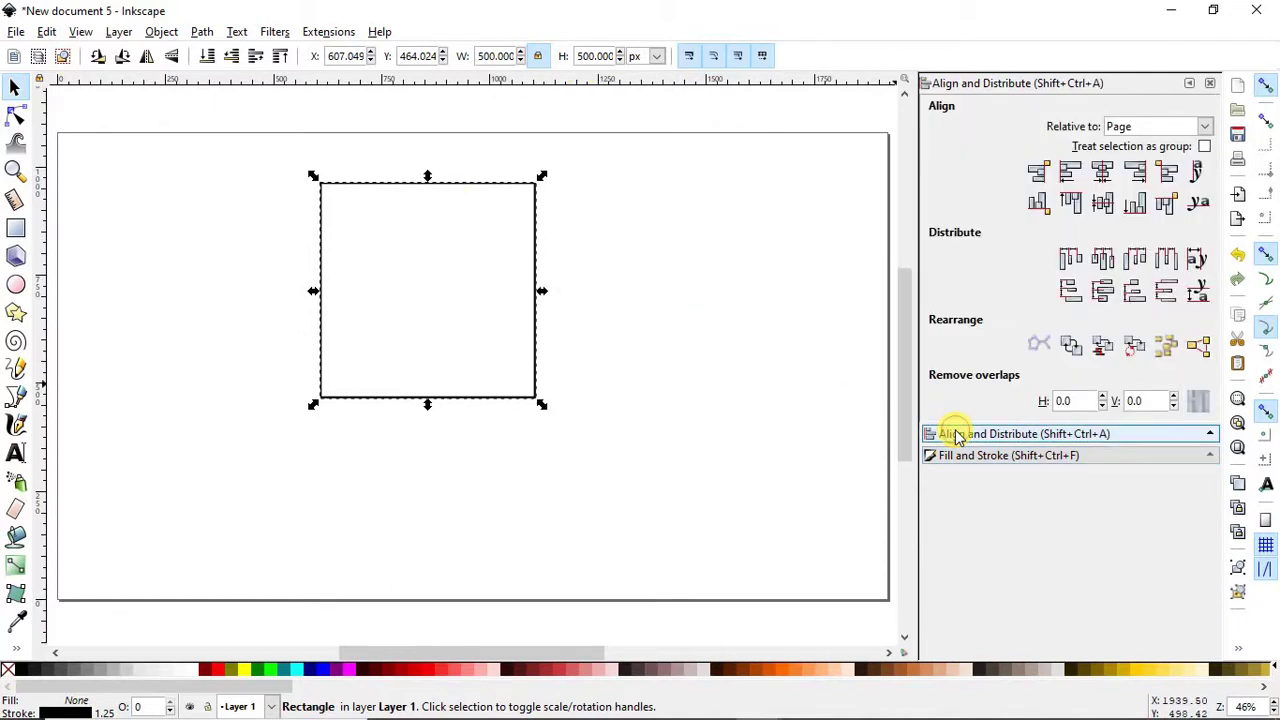
Align the 500 px square to the page centre on both axes, placing it at X 710, Y 290
{"action": "left_click", "coordinate": [168, 32]}
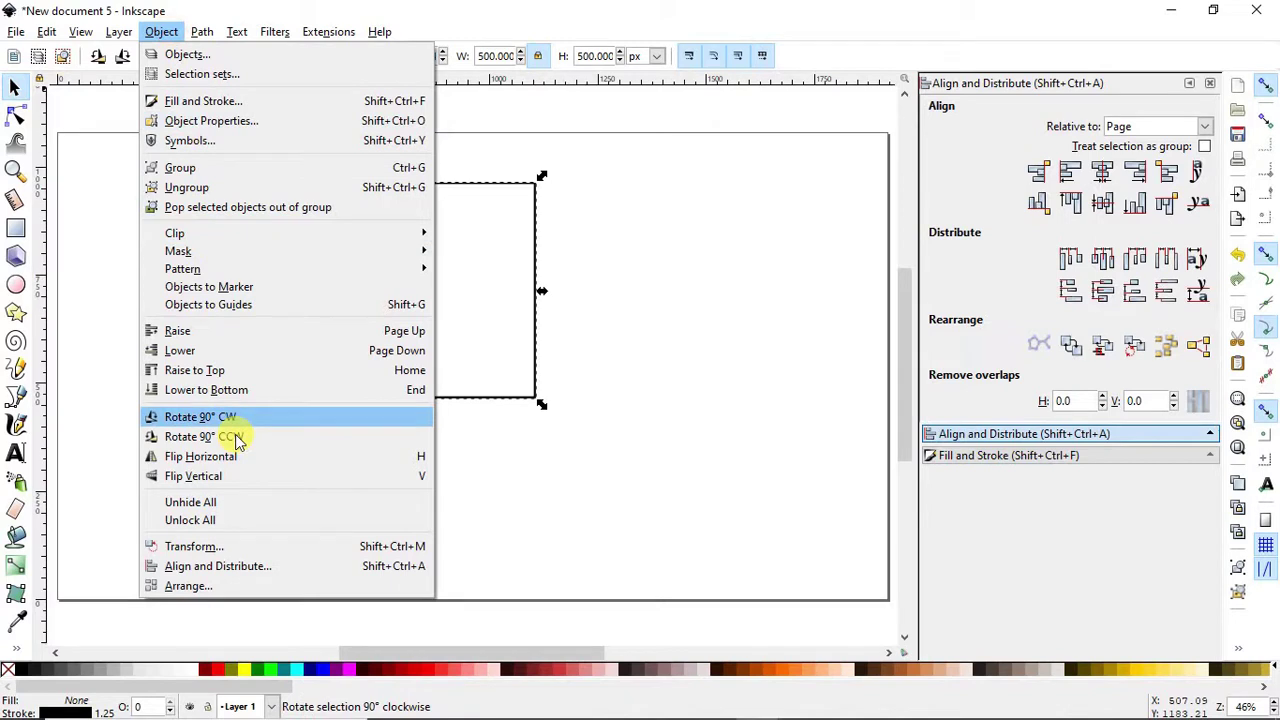
{"action": "left_click", "coordinate": [240, 568]}
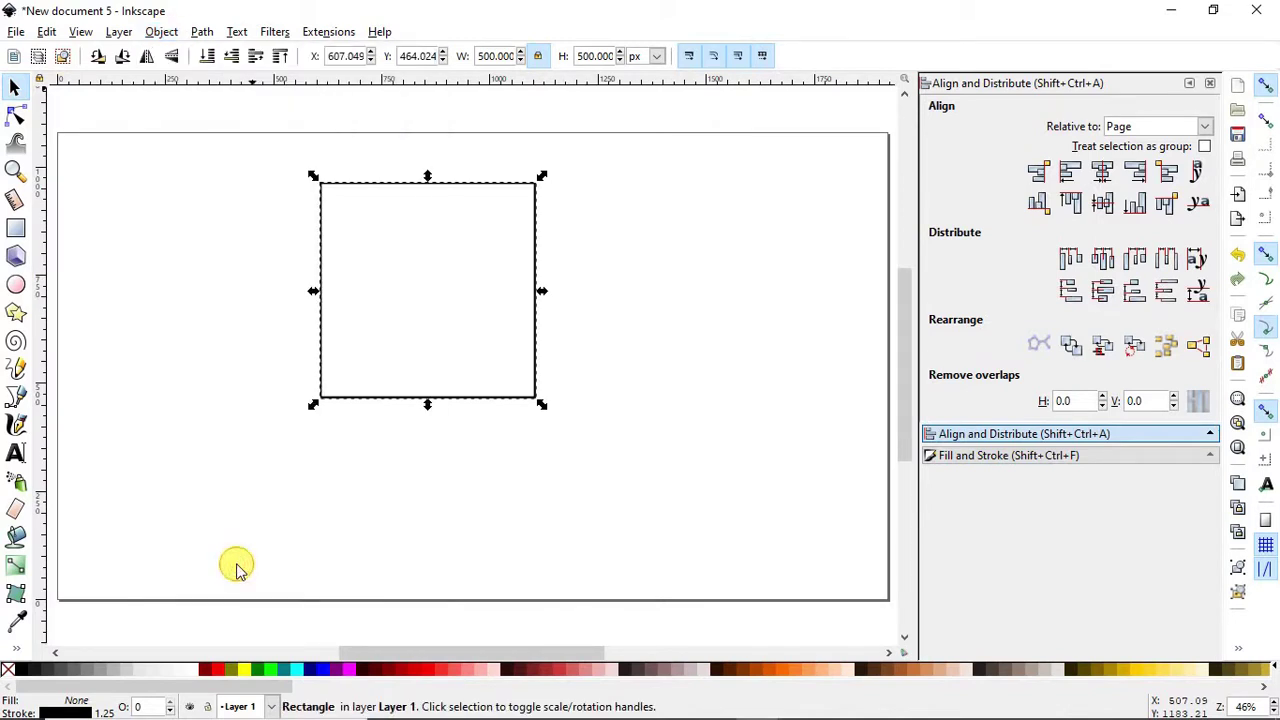
{"action": "left_click", "coordinate": [1204, 127]}
{"action": "left_click", "coordinate": [1125, 236]}
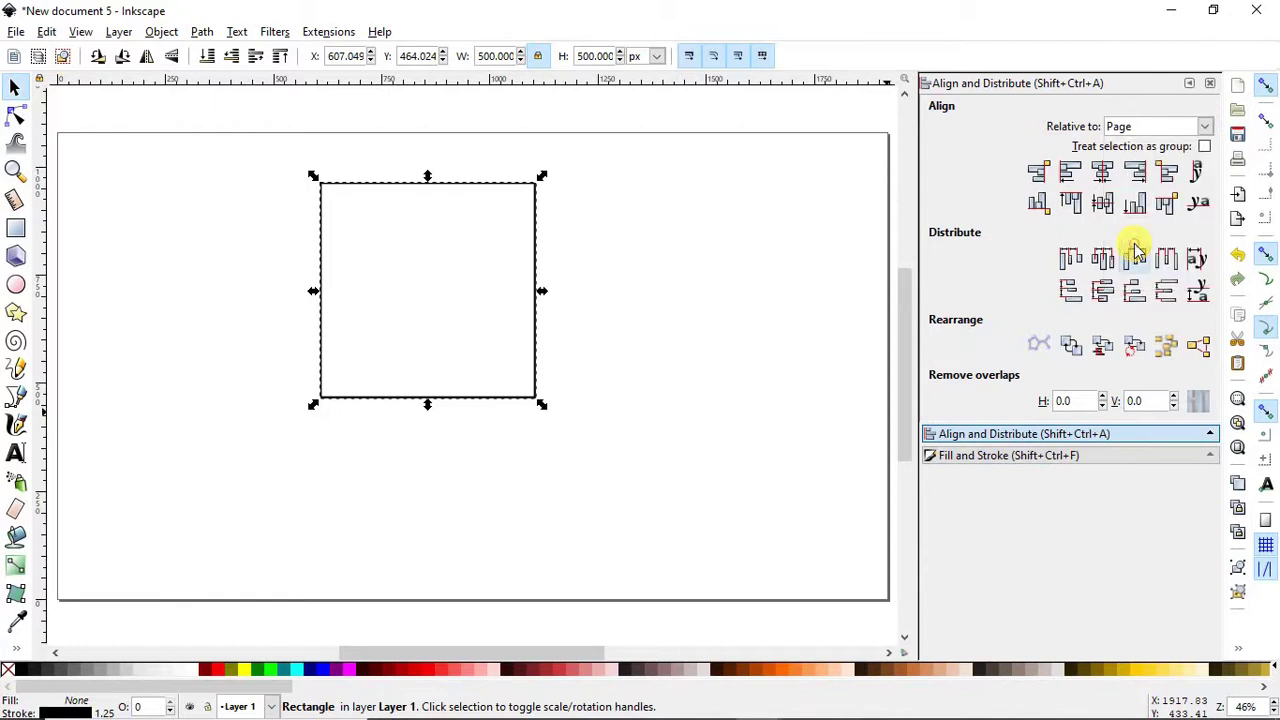
{"action": "left_click", "coordinate": [1104, 175]}
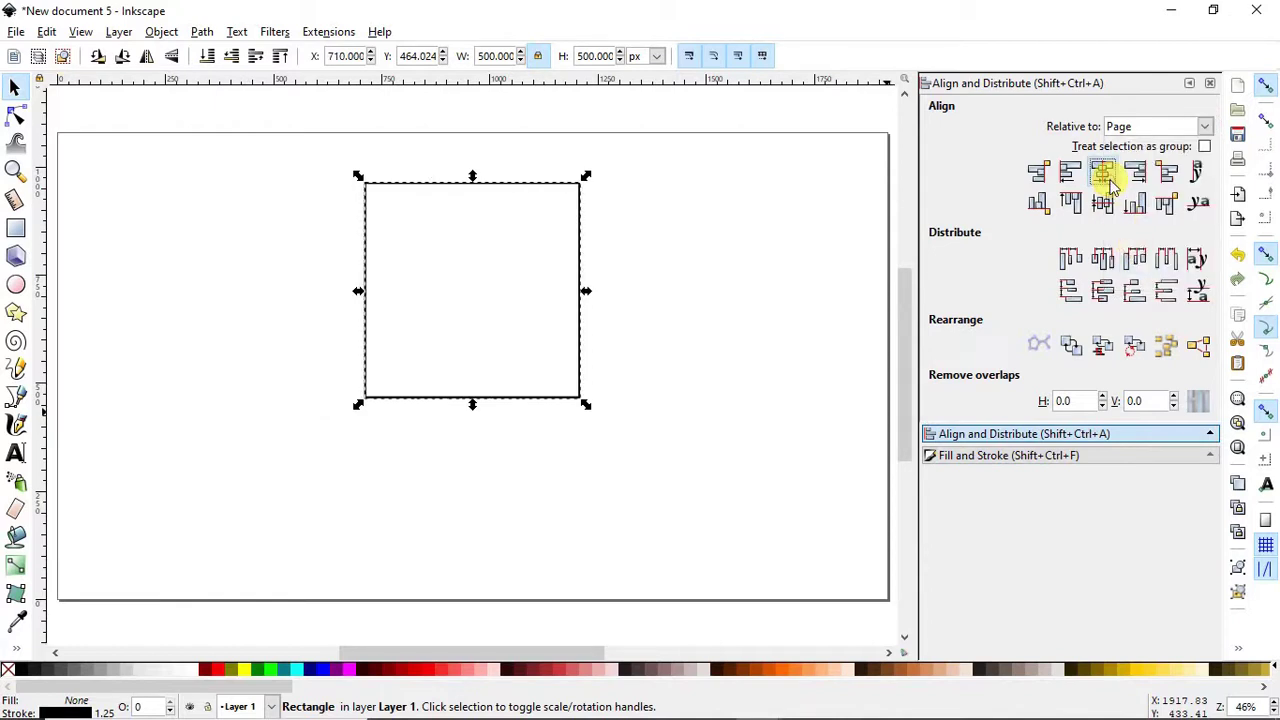
{"action": "left_click", "coordinate": [1102, 203]}
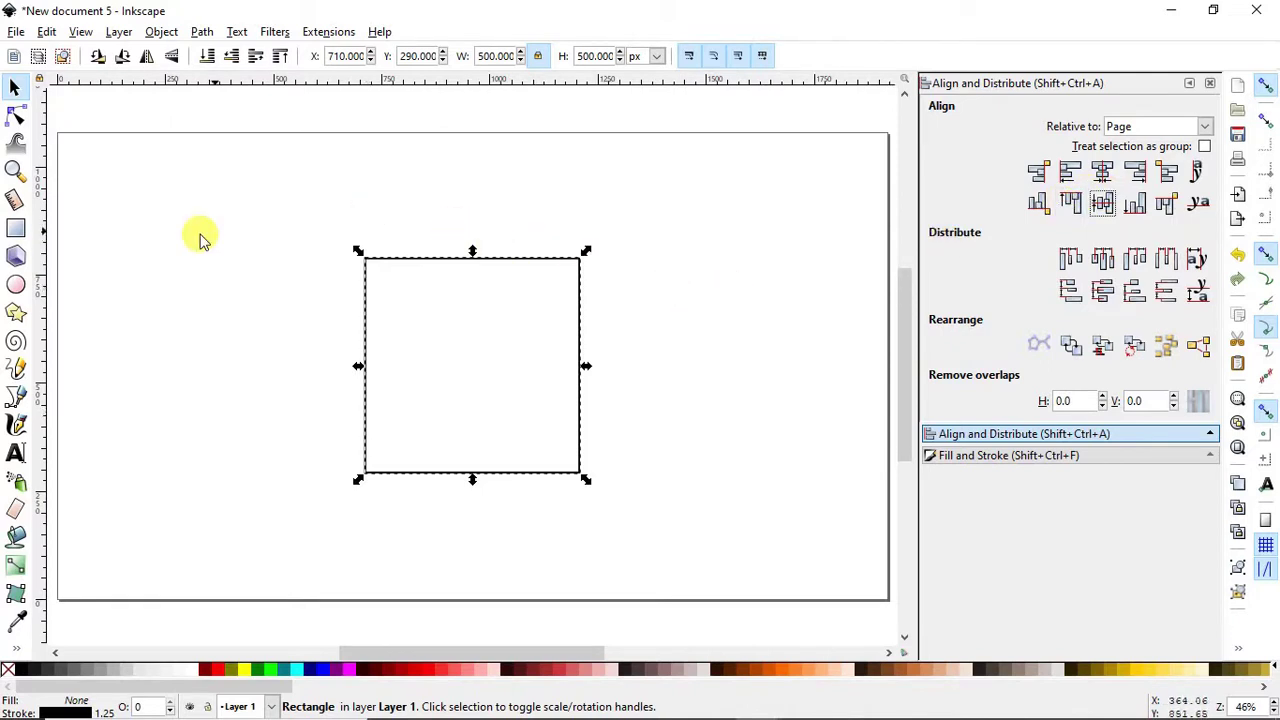
{"action": "left_click", "coordinate": [121, 263]}
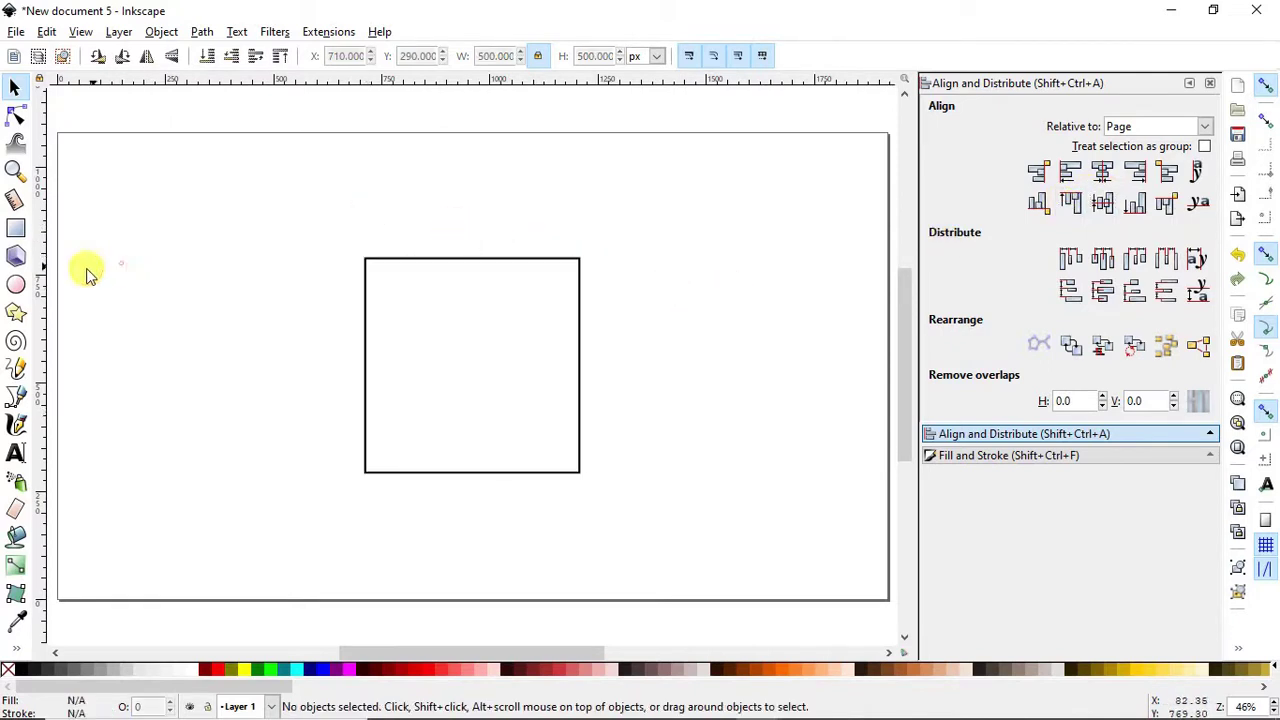
Draw a circle inside the square and group the two shapes
{"action": "left_click", "coordinate": [18, 285]}
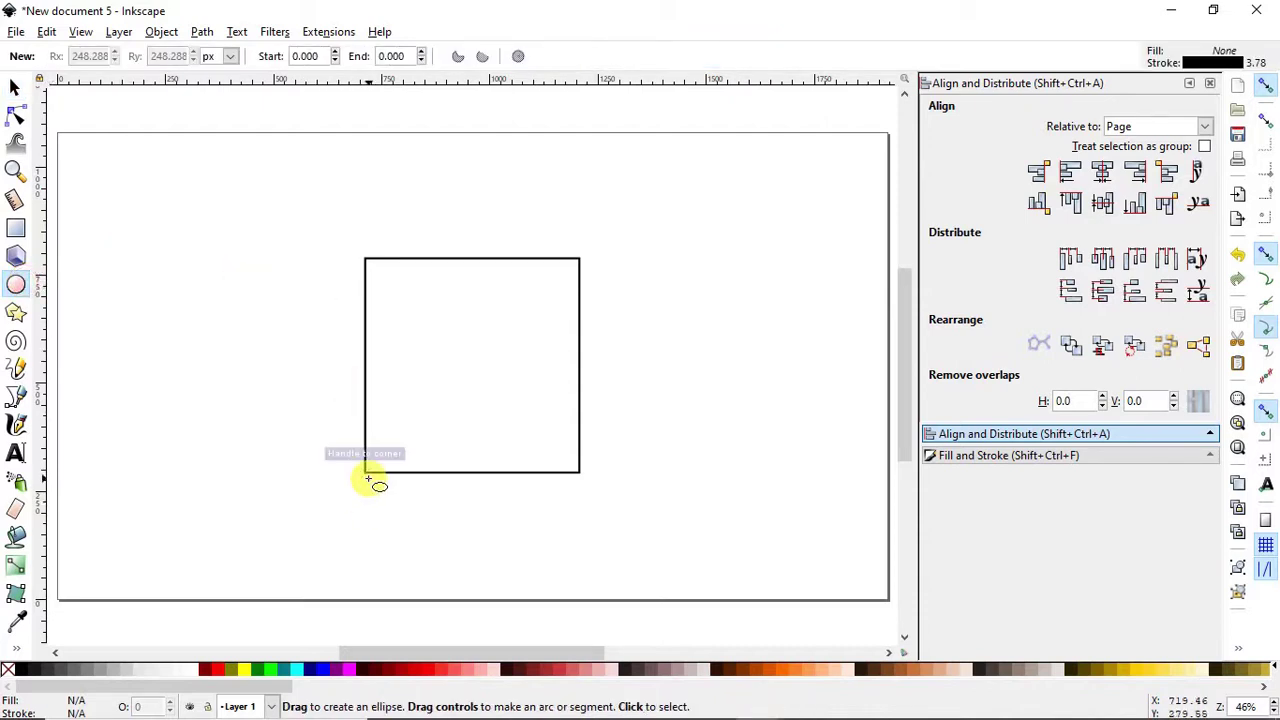
{"action": "left_click_drag", "start_coordinate": [366, 473], "coordinate": [579, 259]}
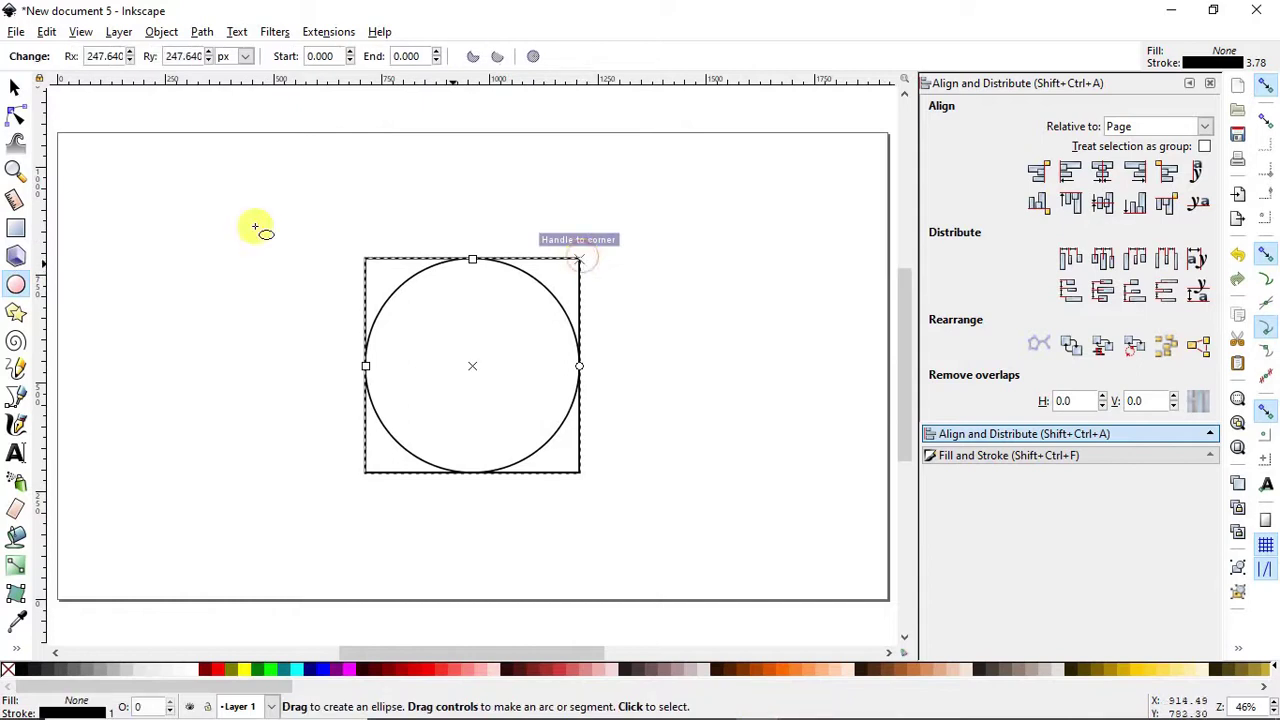
{"action": "left_click", "coordinate": [16, 88]}
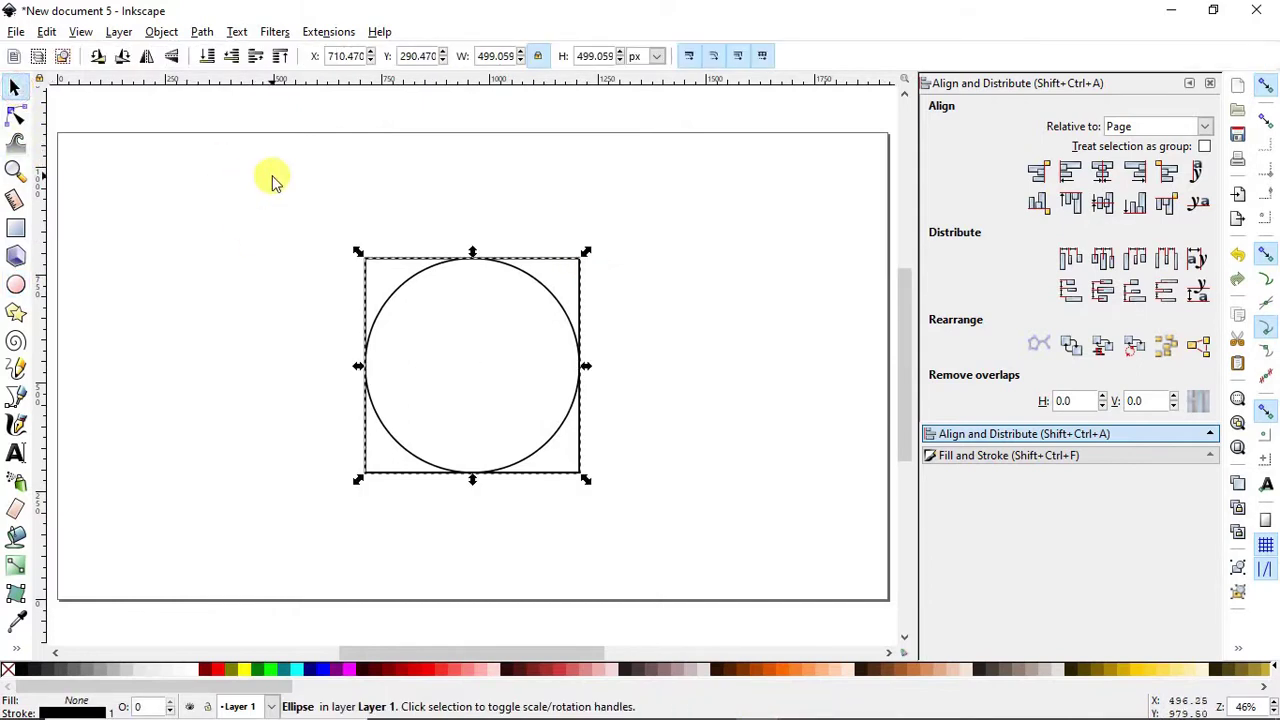
{"action": "left_click_drag", "start_coordinate": [271, 177], "coordinate": [651, 533]}
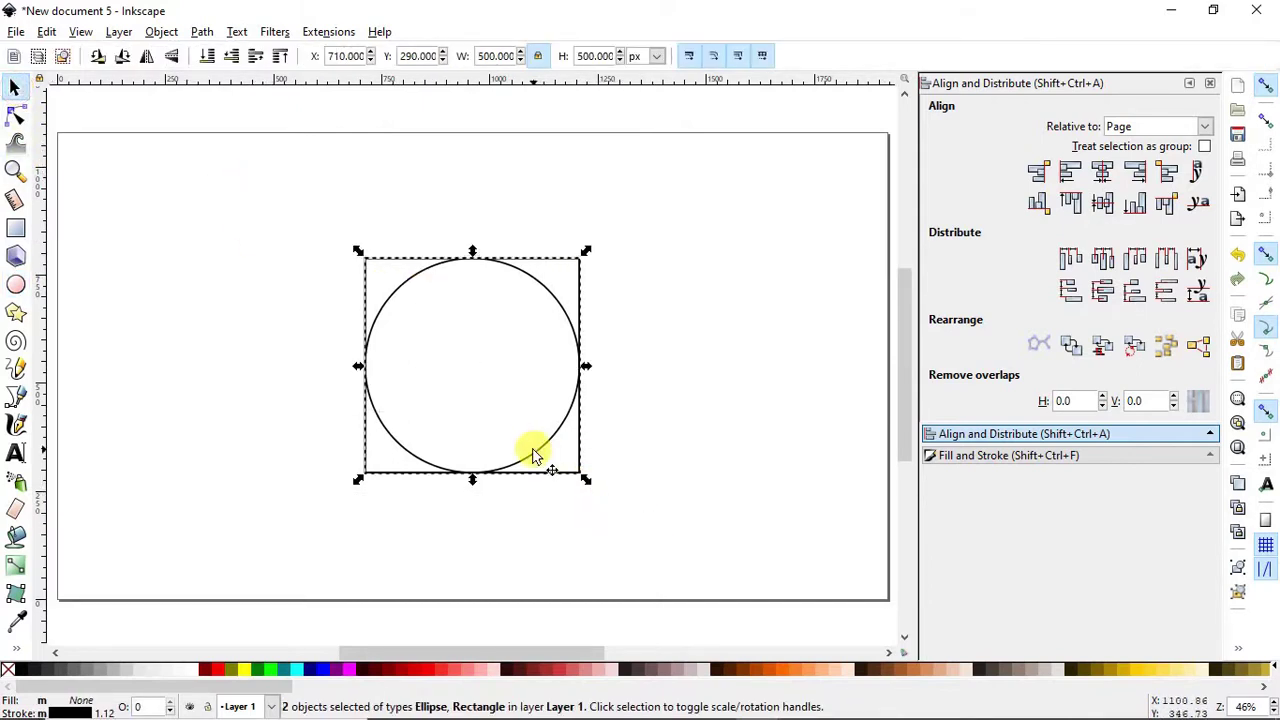
{"action": "right_click", "coordinate": [537, 449]}
{"action": "left_click", "coordinate": [565, 444]}
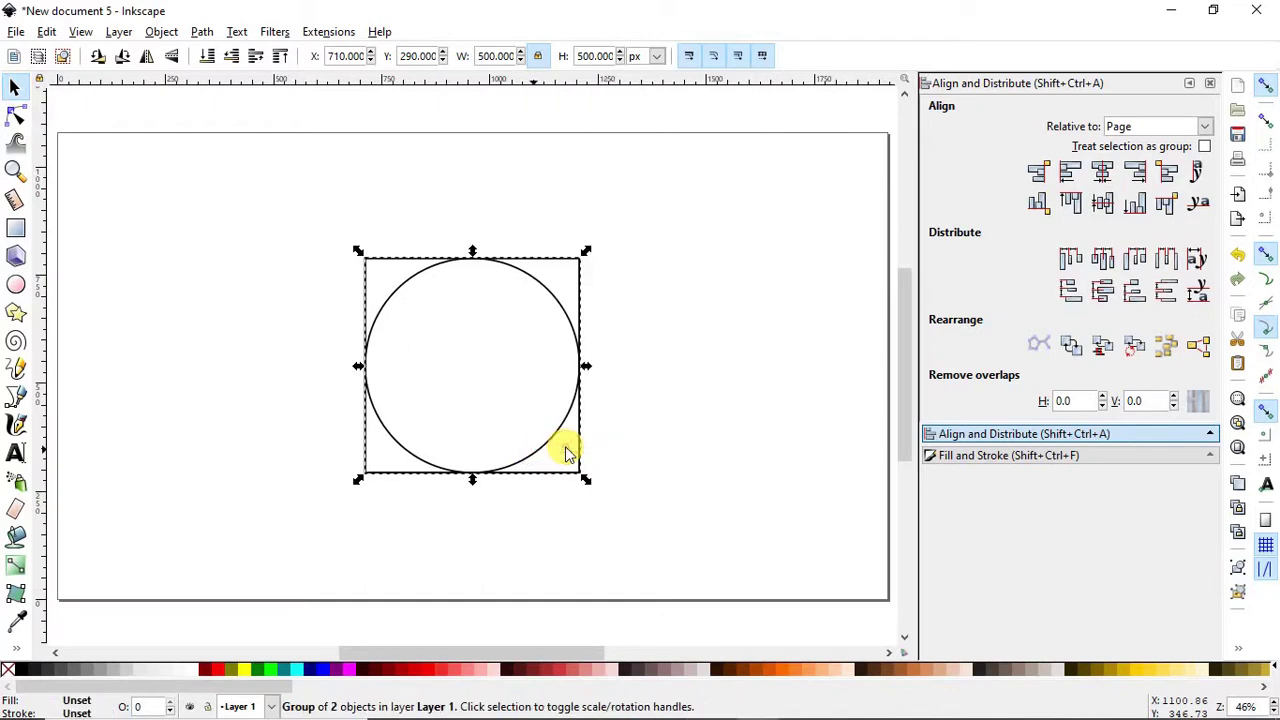
Rotate the group so the square becomes a diamond, then ungroup and select only the circle
{"action": "left_click", "coordinate": [557, 302]}
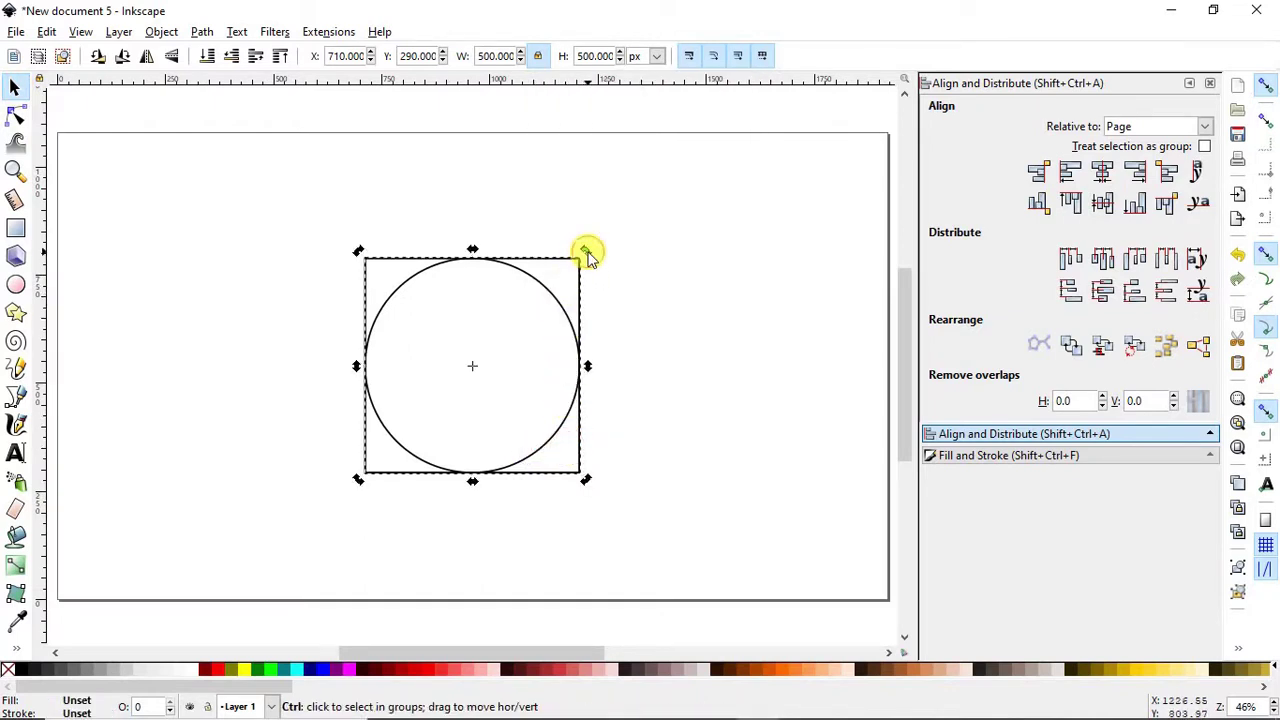
{"action": "left_click_drag", "start_coordinate": [584, 252], "coordinate": [480, 214]}
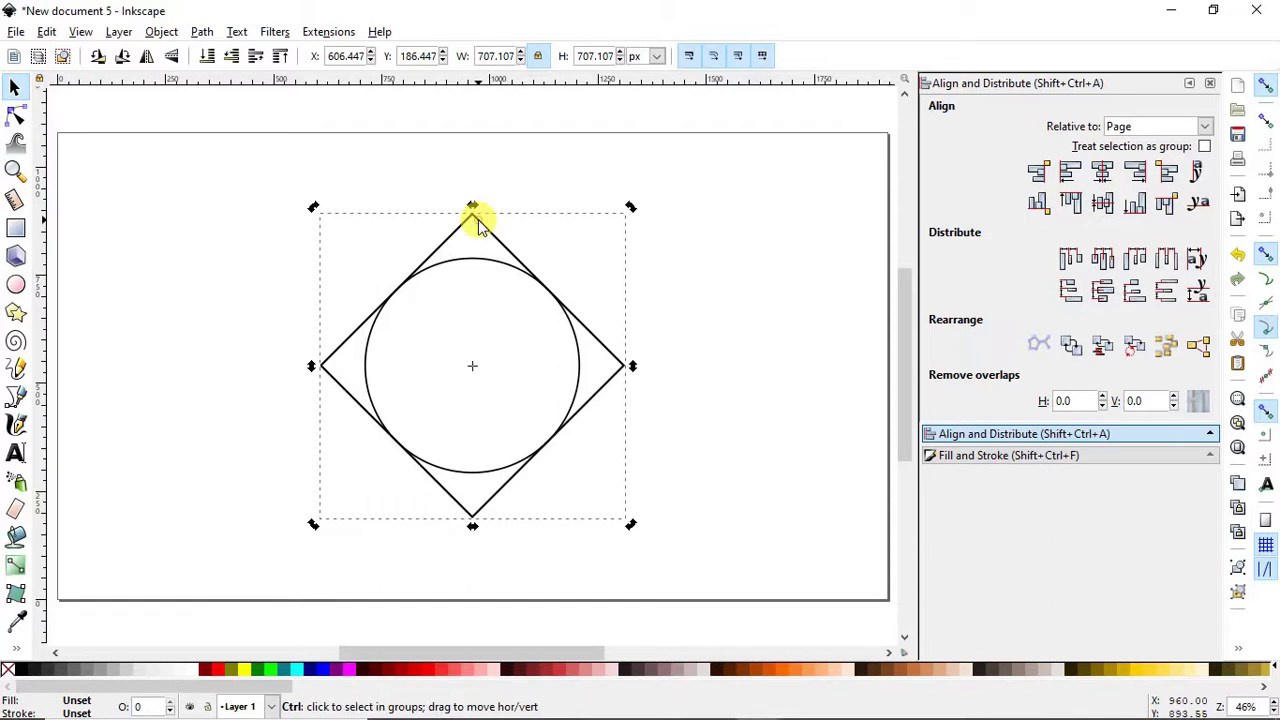
{"action": "right_click", "coordinate": [478, 263]}
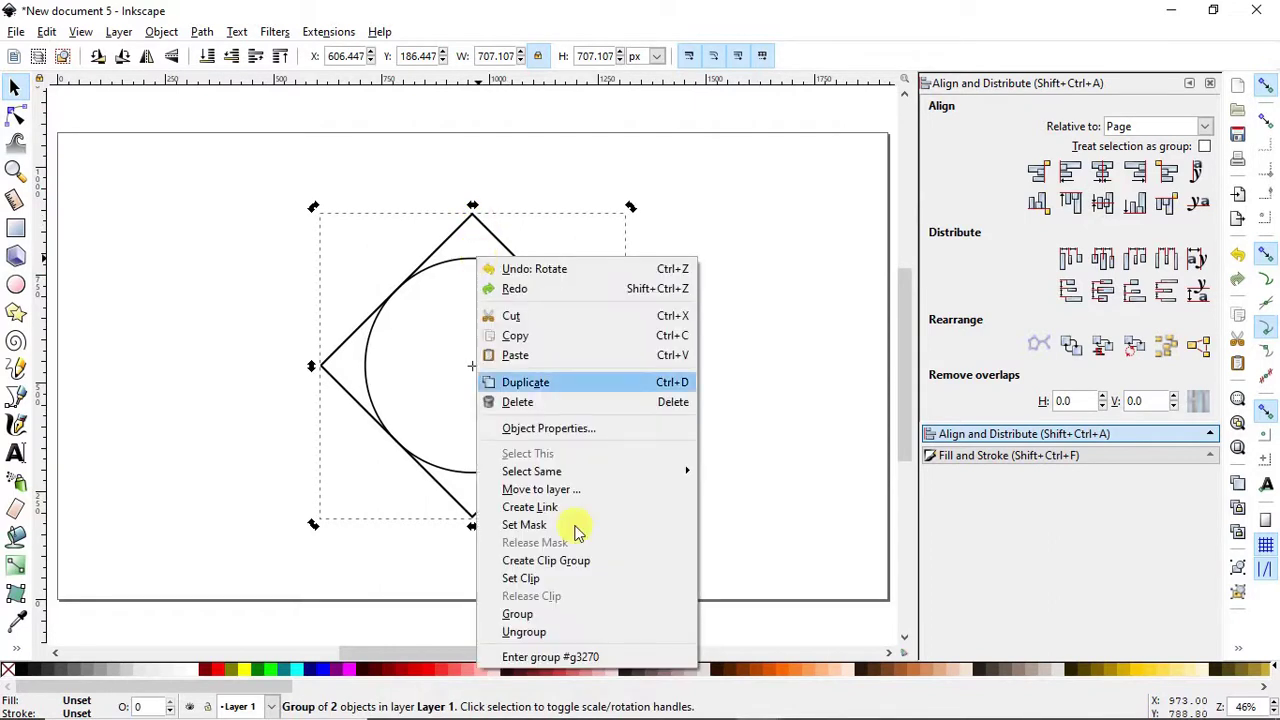
{"action": "left_click", "coordinate": [530, 636]}
{"action": "left_click", "coordinate": [677, 345]}
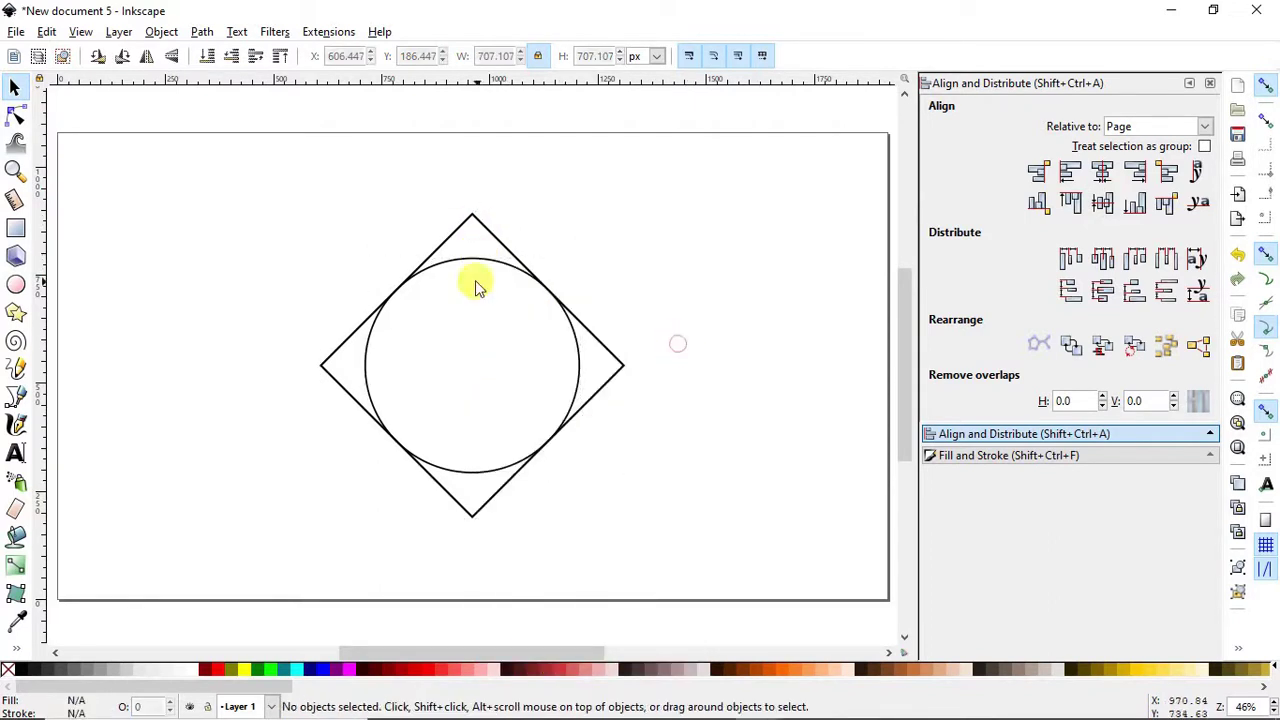
{"action": "left_click", "coordinate": [470, 258]}
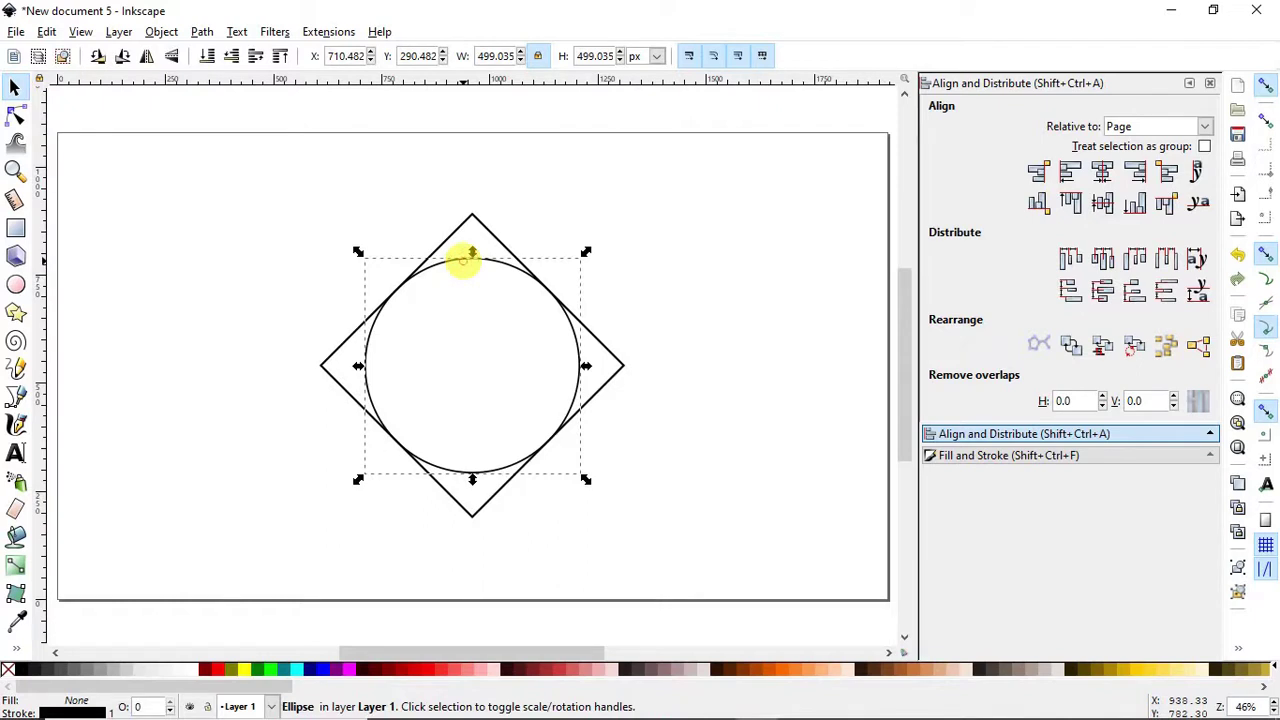
Duplicate the circle, resize the copy to 550 px wide, and centre it on the page
{"action": "right_click", "coordinate": [459, 265]}
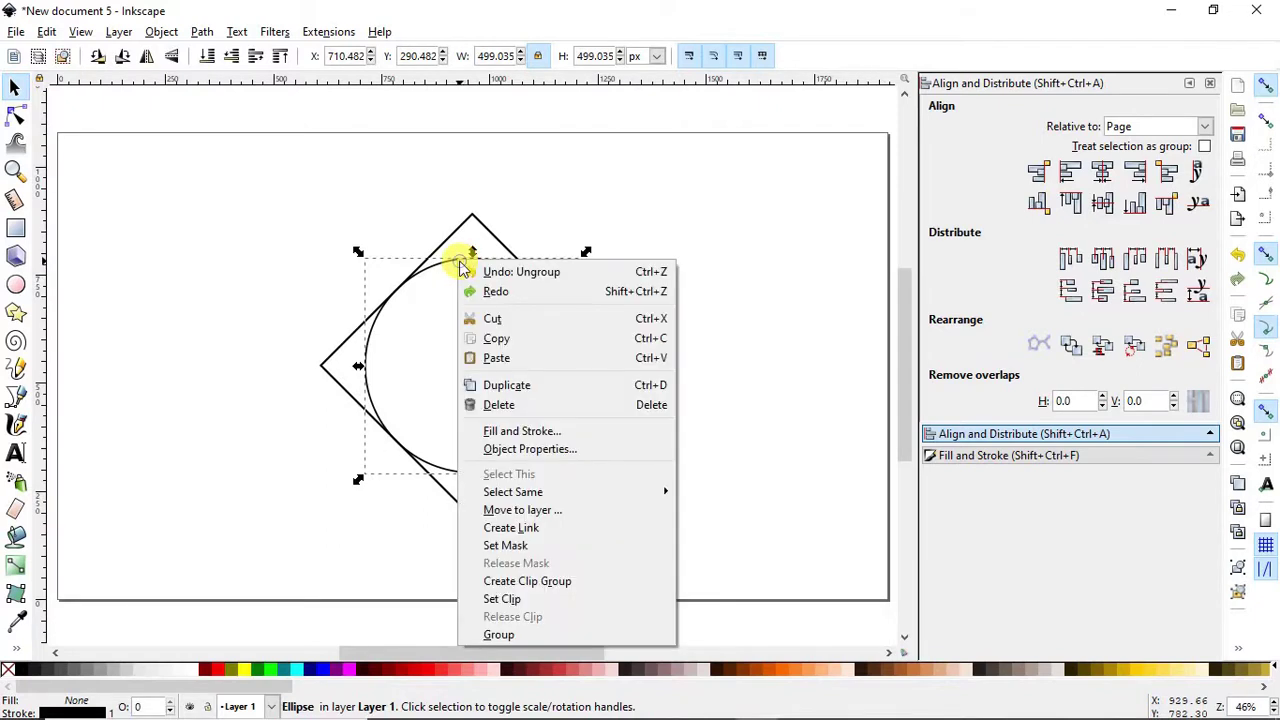
{"action": "left_click", "coordinate": [504, 382]}
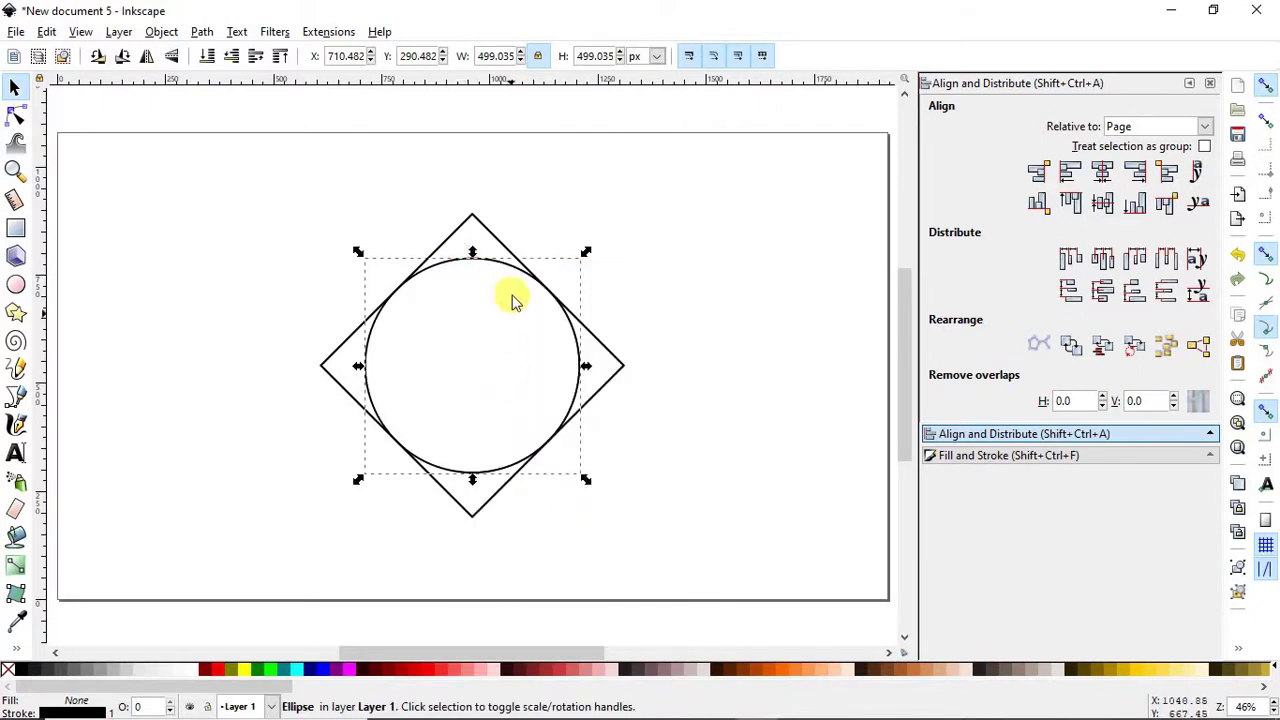
{"action": "double_click", "coordinate": [500, 57]}
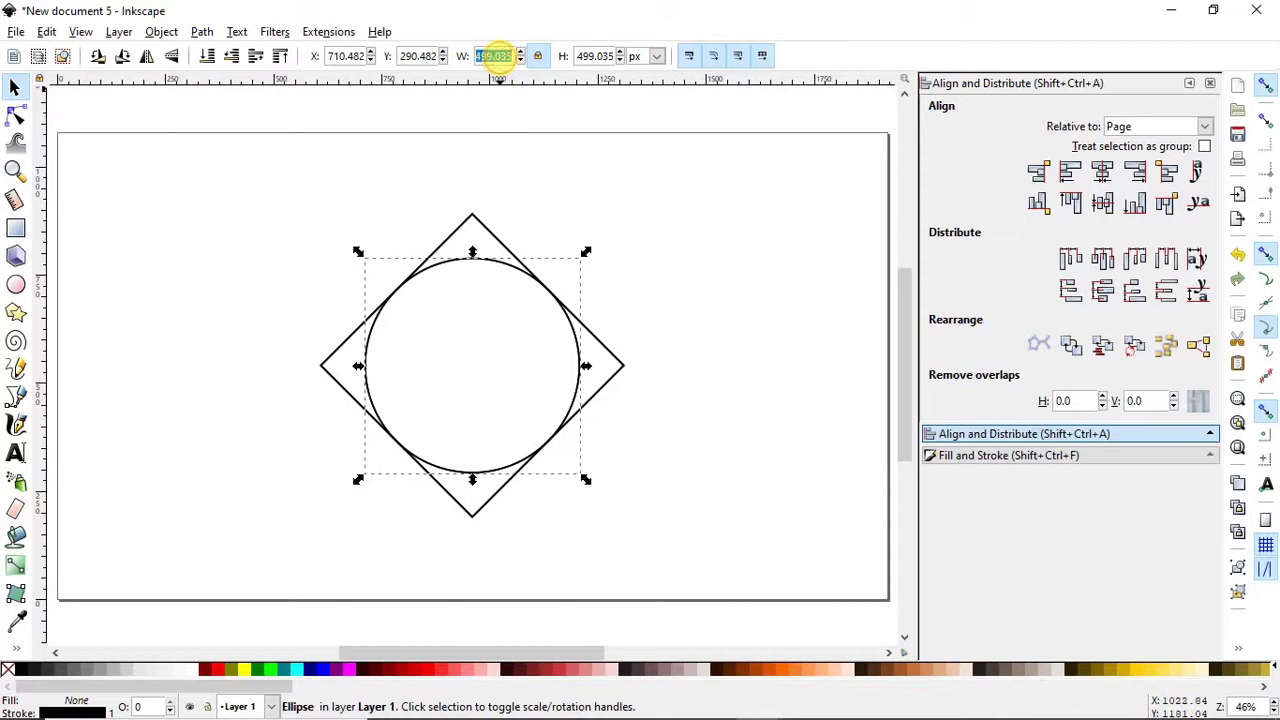
{"action": "type", "text": "550"}
{"action": "key", "text": "Return"}
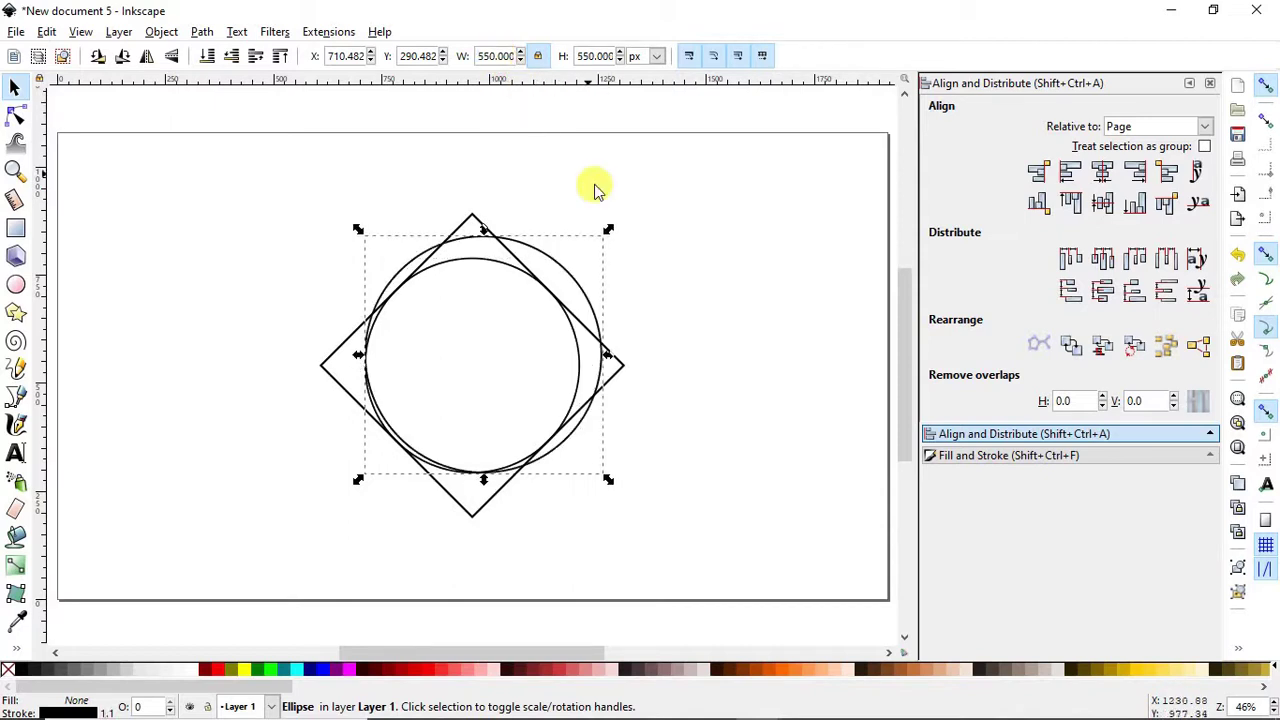
{"action": "left_click", "coordinate": [1103, 177]}
{"action": "left_click", "coordinate": [1102, 202]}
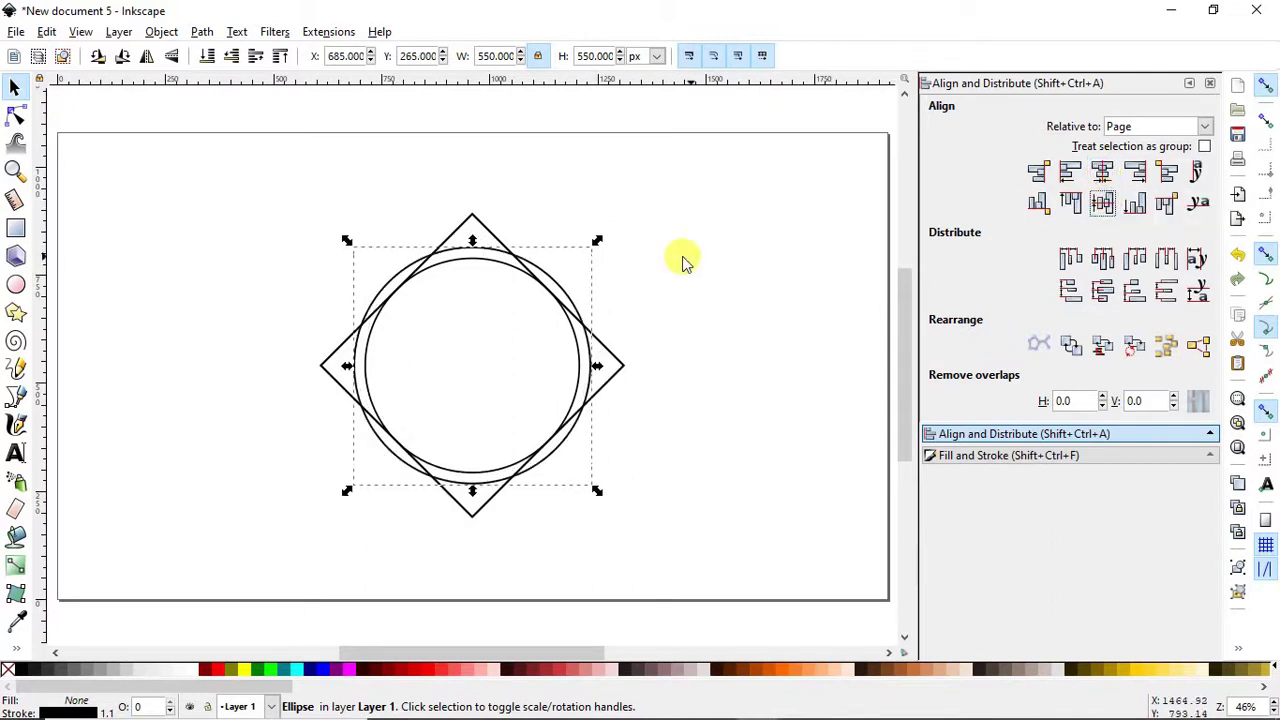
Duplicate the inner circle, resize it to 300 px, and centre it on the page
{"action": "left_click", "coordinate": [478, 259]}
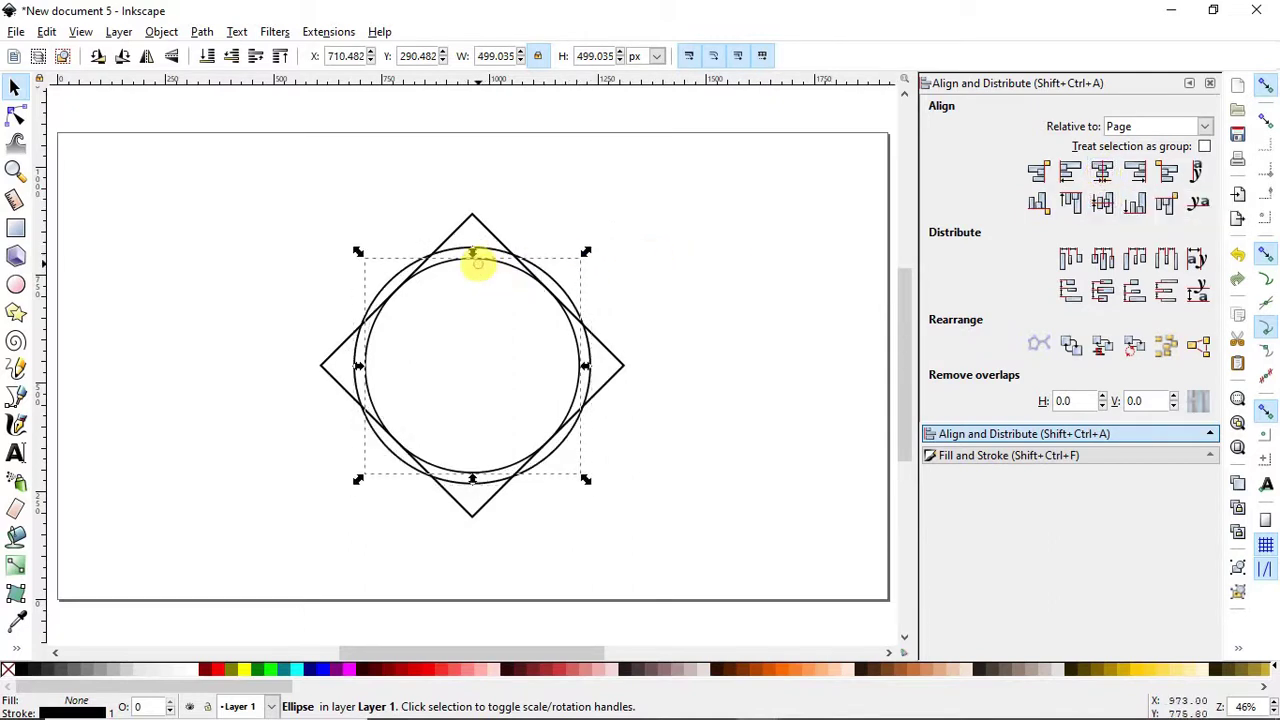
{"action": "right_click", "coordinate": [478, 259]}
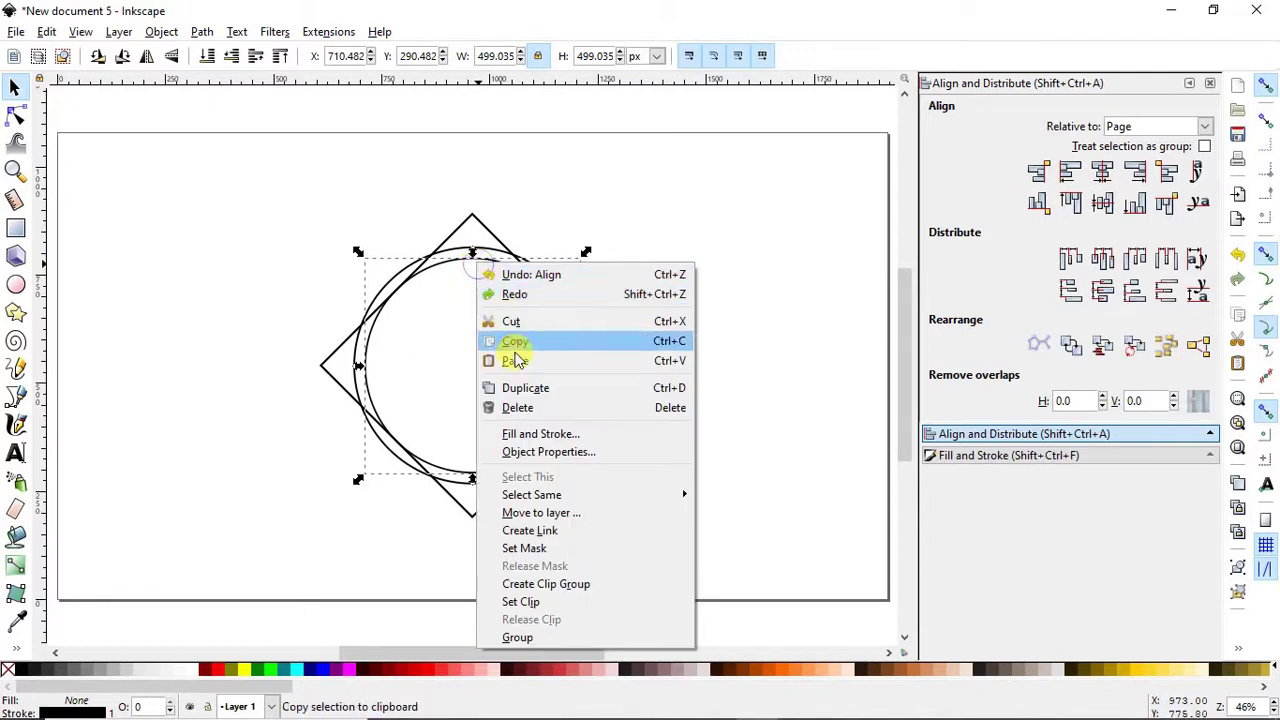
{"action": "left_click", "coordinate": [514, 389]}
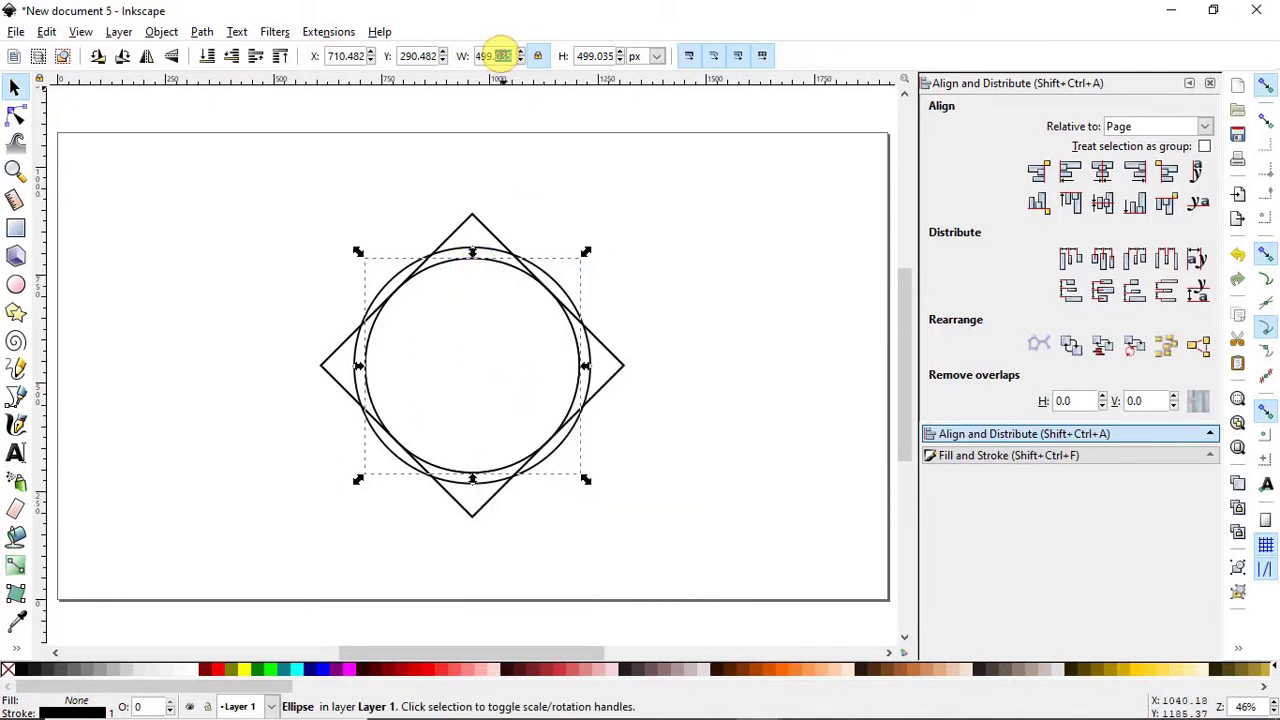
{"action": "triple_click", "coordinate": [497, 55]}
{"action": "type", "text": "300"}
{"action": "key", "text": "Return"}
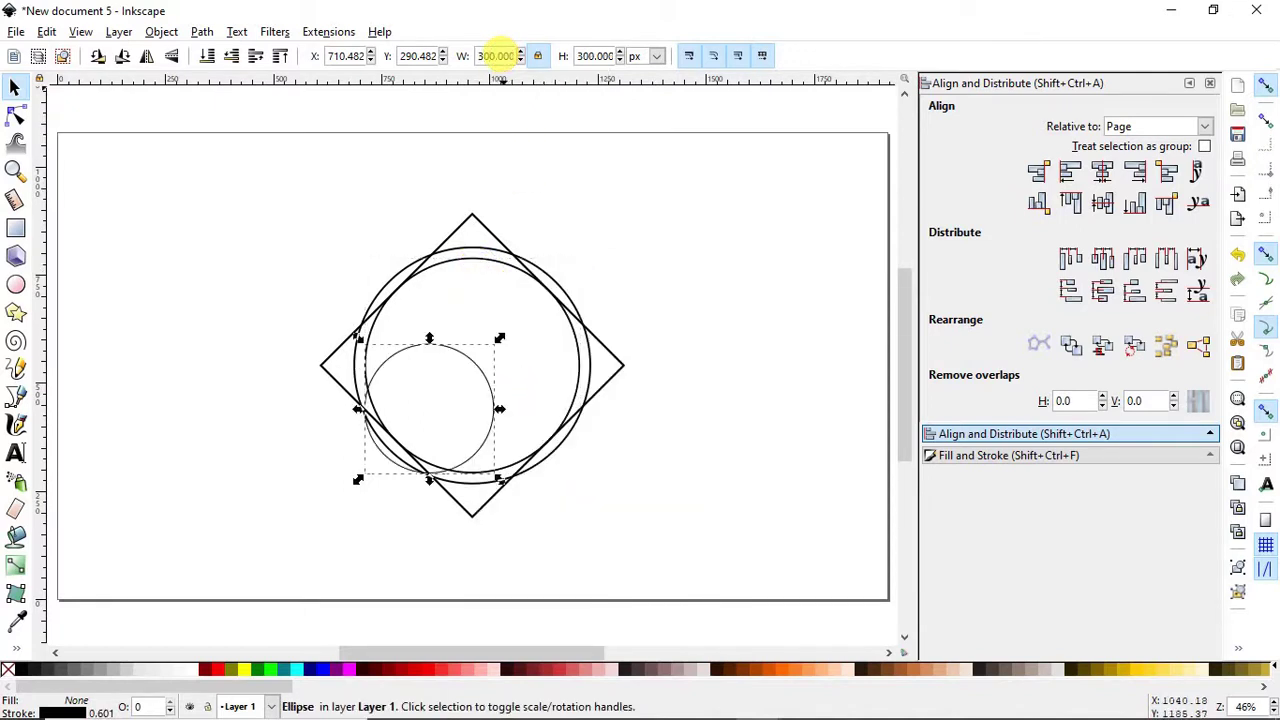
{"action": "left_click", "coordinate": [1101, 172]}
{"action": "left_click", "coordinate": [1102, 203]}
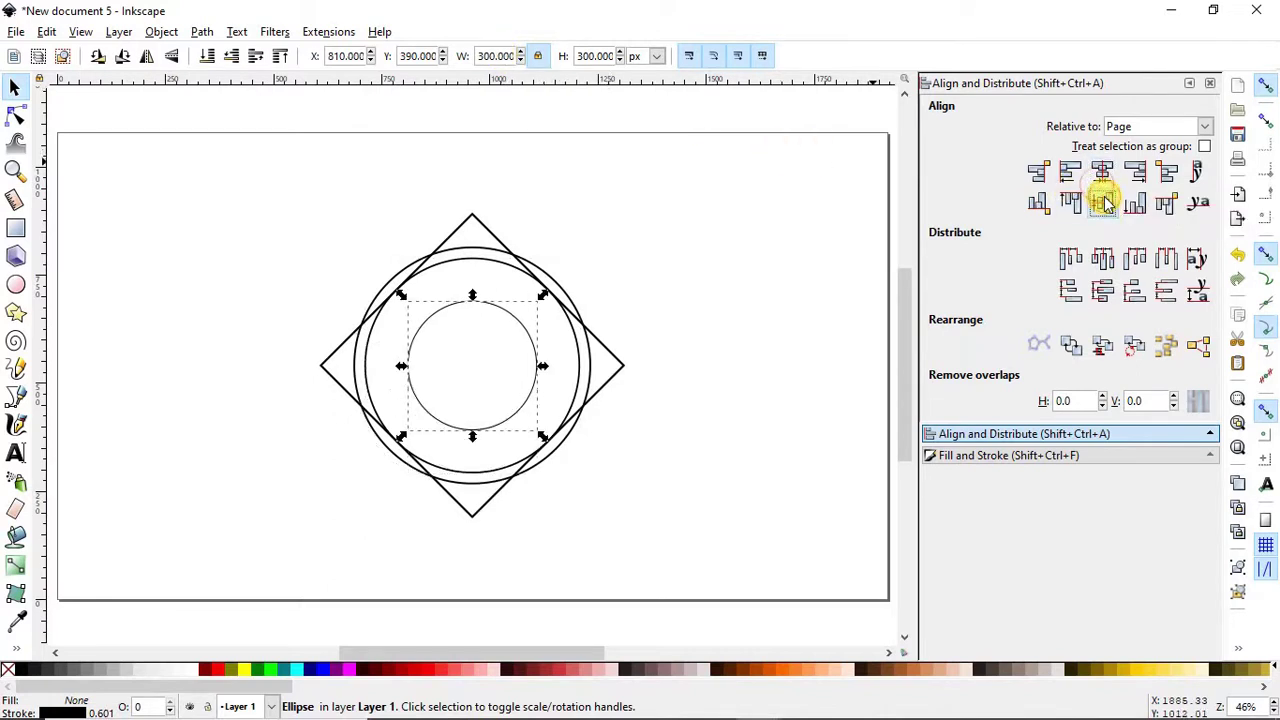
Duplicate the 300 px circle, resize it to 200 px, and centre it on the page
{"action": "right_click", "coordinate": [508, 316]}
{"action": "left_click", "coordinate": [553, 430]}
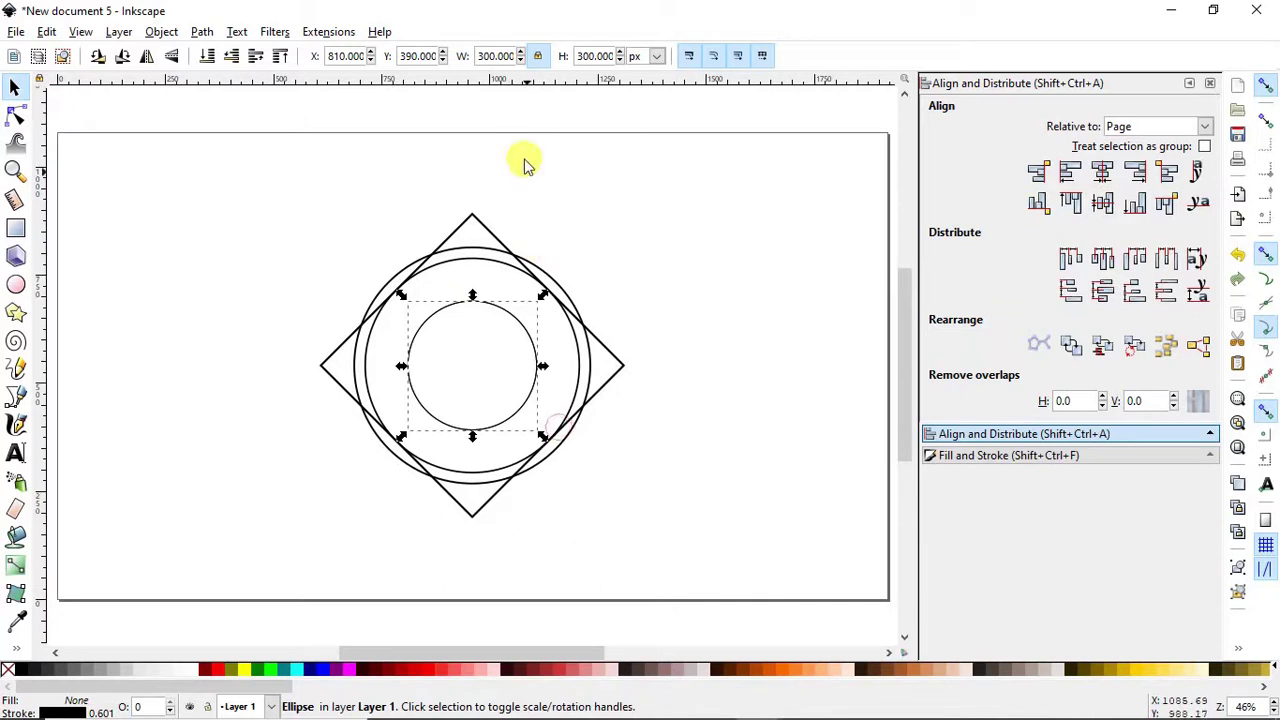
{"action": "triple_click", "coordinate": [480, 56]}
{"action": "type", "text": "200"}
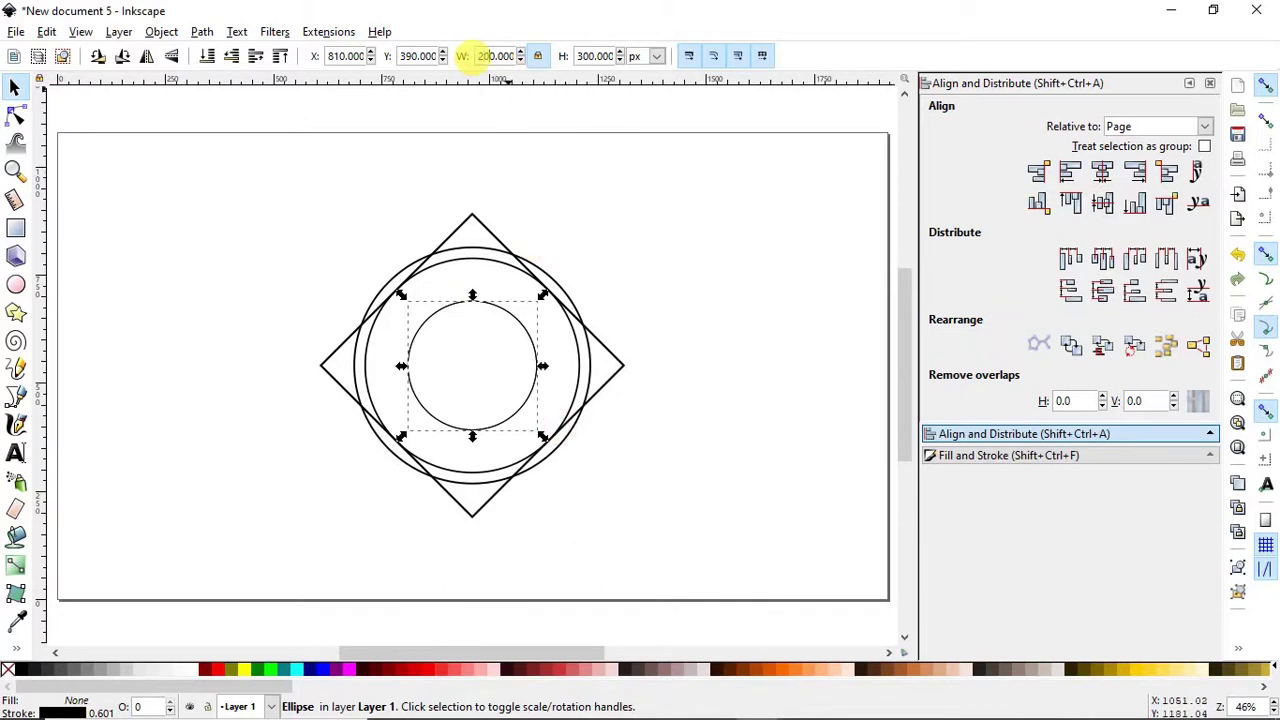
{"action": "key", "text": "Return"}
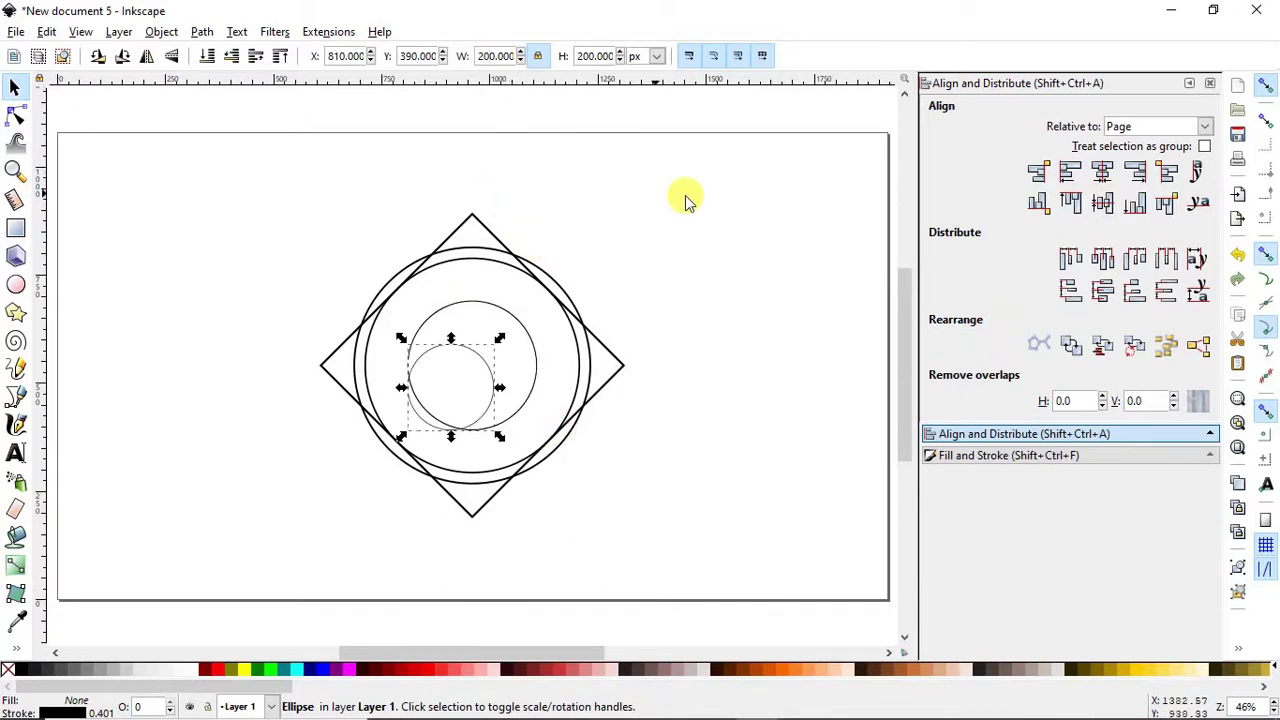
{"action": "left_click", "coordinate": [1102, 172]}
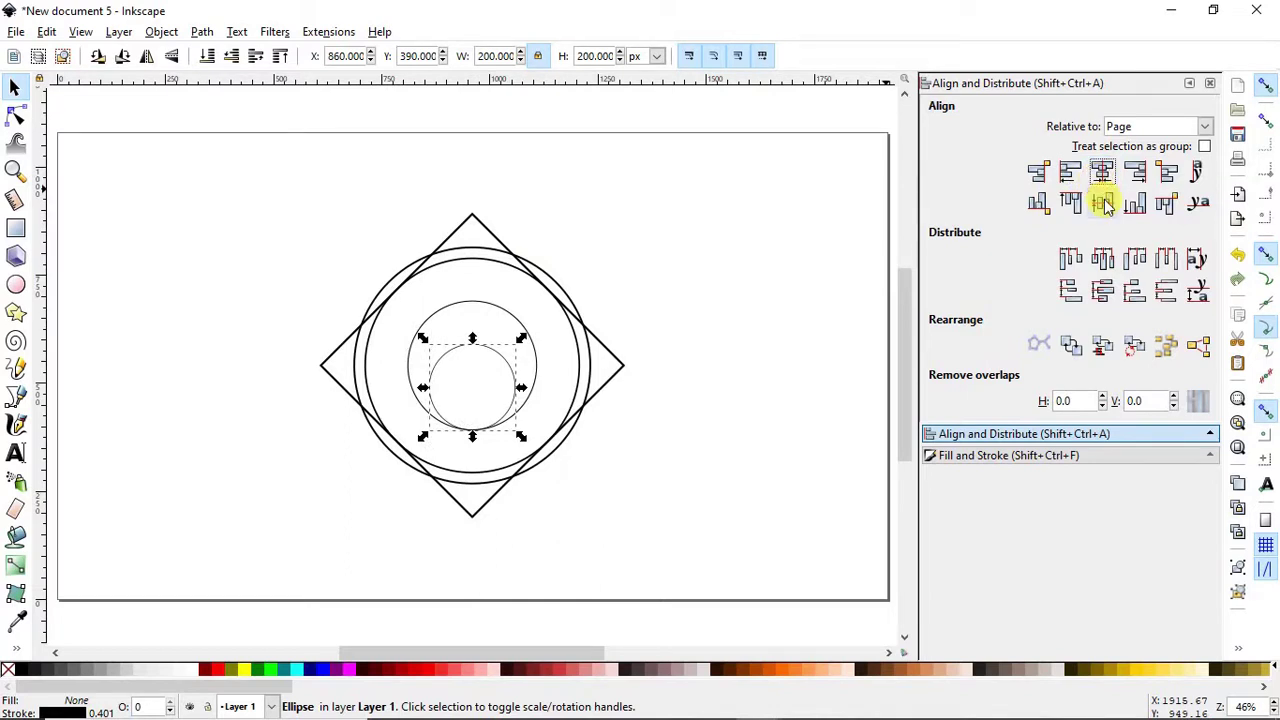
{"action": "left_click", "coordinate": [1103, 202]}
Combine the diamond and all the circles into a single path
{"action": "left_click_drag", "start_coordinate": [737, 173], "coordinate": [230, 545]}
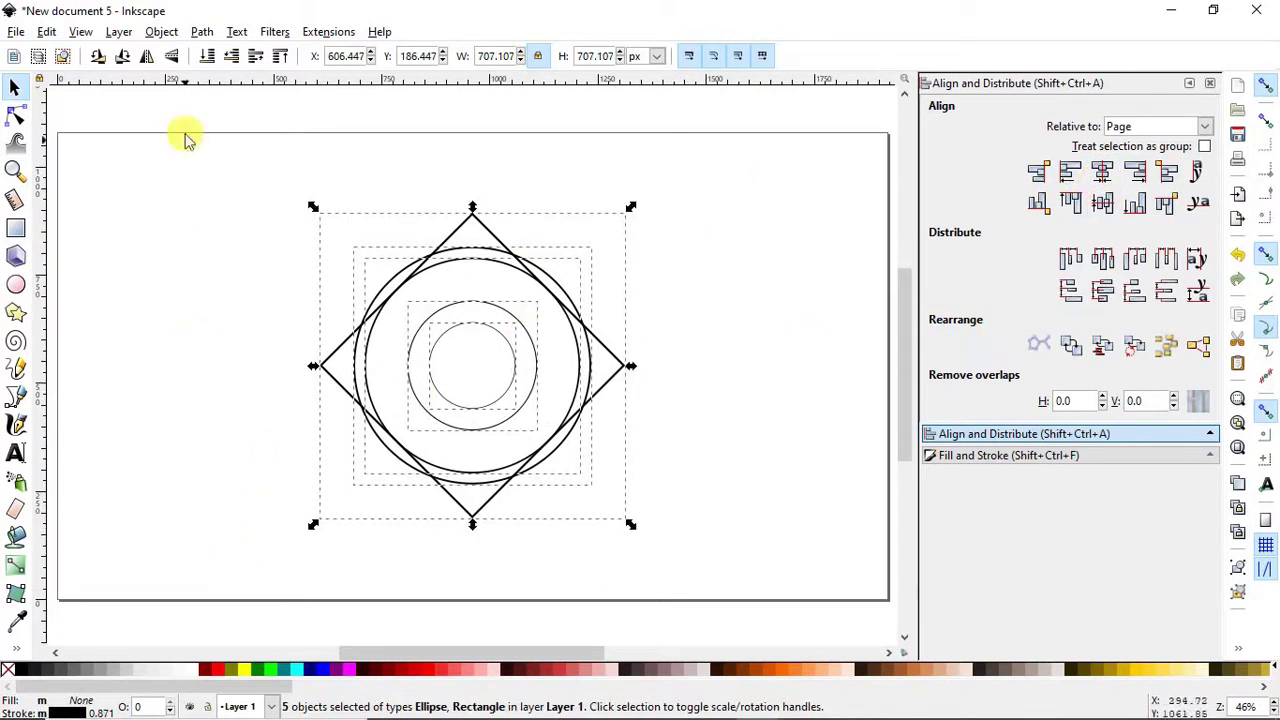
{"action": "left_click", "coordinate": [201, 33]}
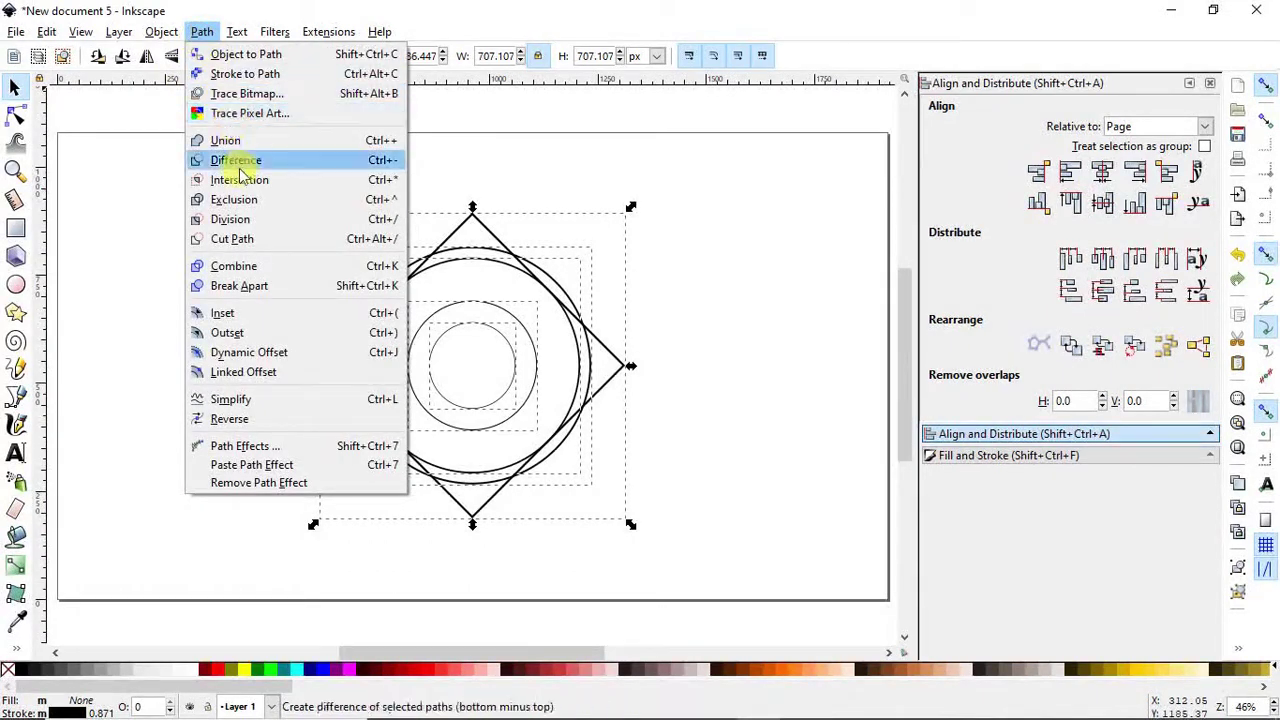
{"action": "left_click", "coordinate": [247, 268]}
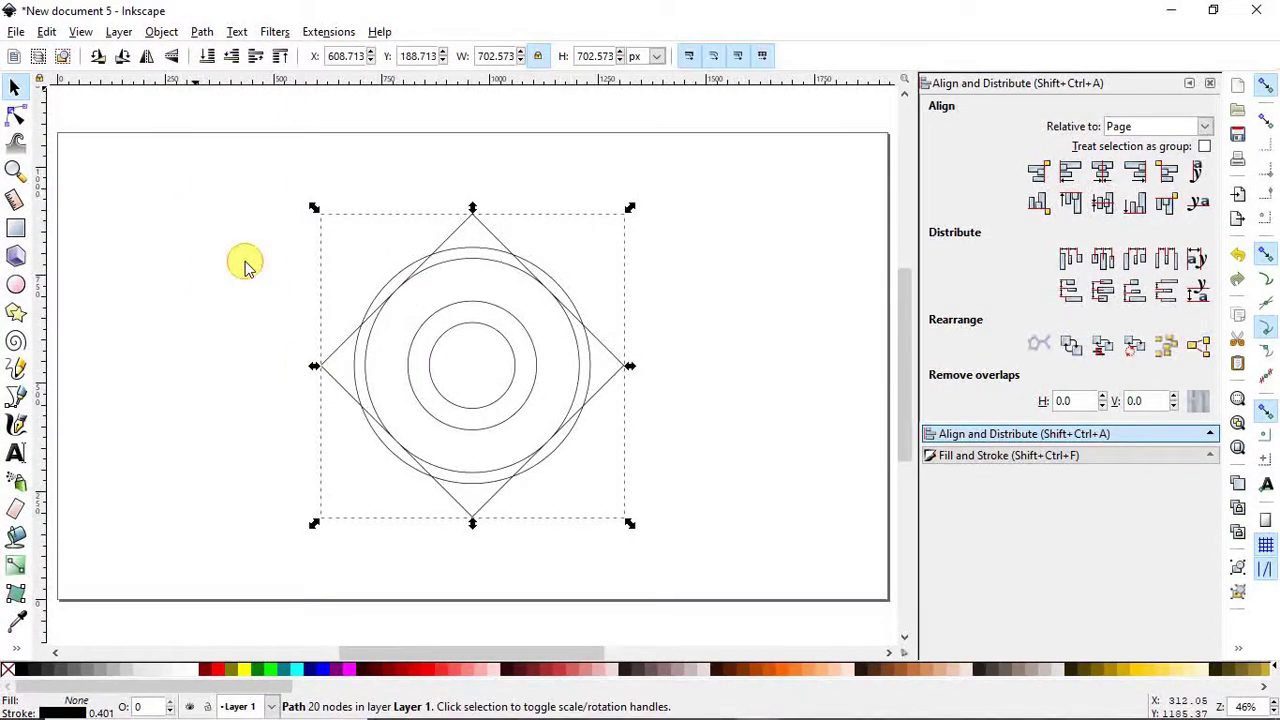
{"action": "left_click", "coordinate": [18, 229]}
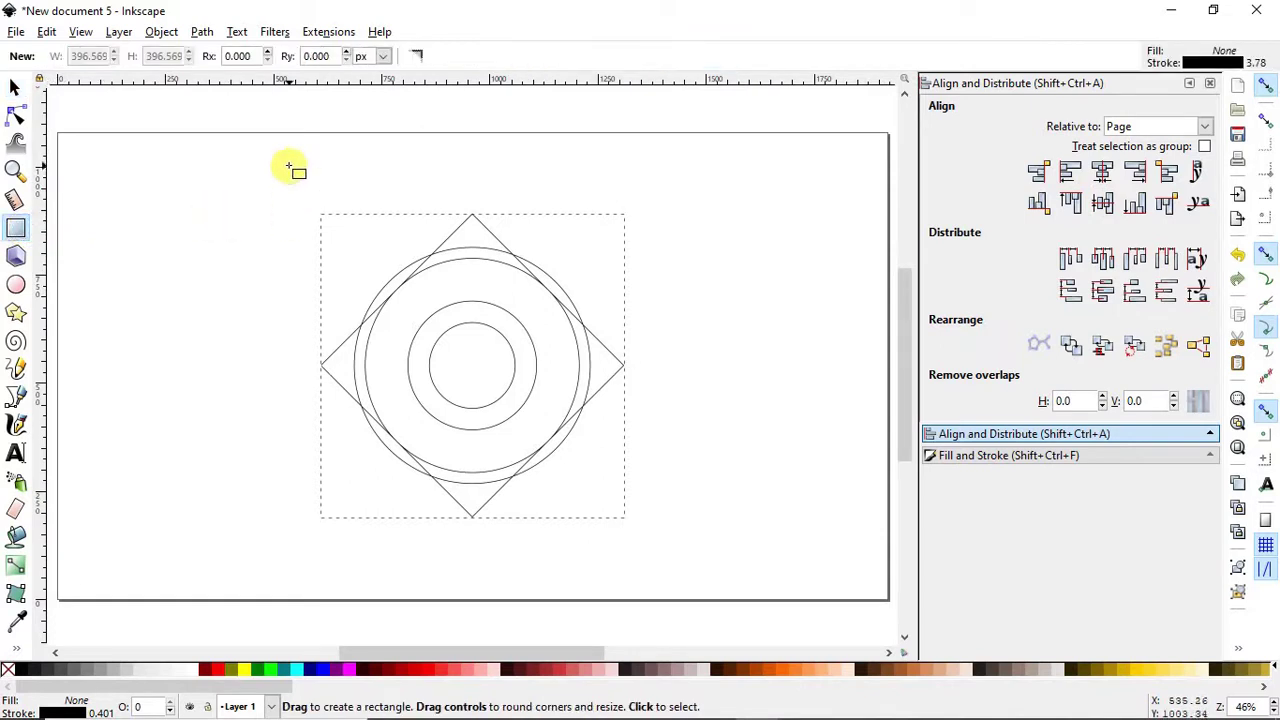
Draw a light red rectangle over the logo and lower it to the bottom
{"action": "mouse_move", "coordinate": [289, 165]}
{"action": "left_mouse_down"}
{"action": "mouse_move", "coordinate": [641, 516]}
{"action": "mouse_move", "coordinate": [529, 459]}
{"action": "mouse_move", "coordinate": [679, 564]}
{"action": "mouse_move", "coordinate": [667, 563]}
{"action": "left_mouse_up"}
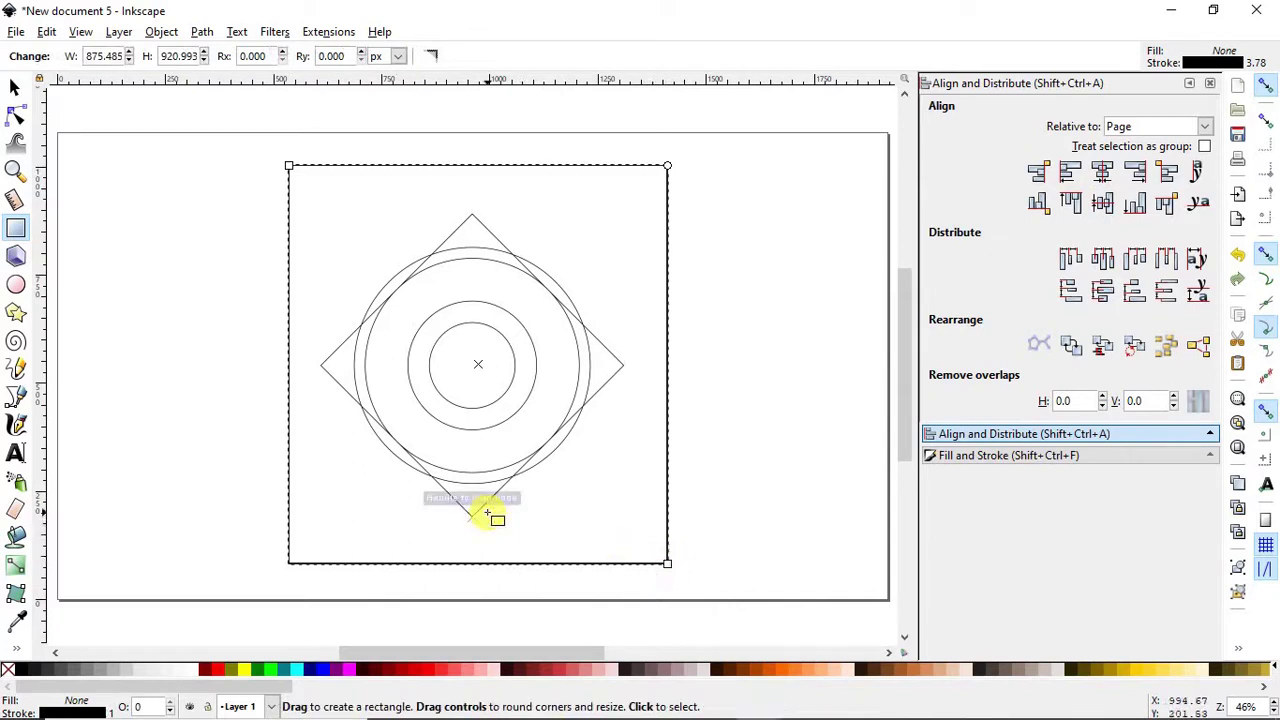
{"action": "left_click", "coordinate": [452, 670]}
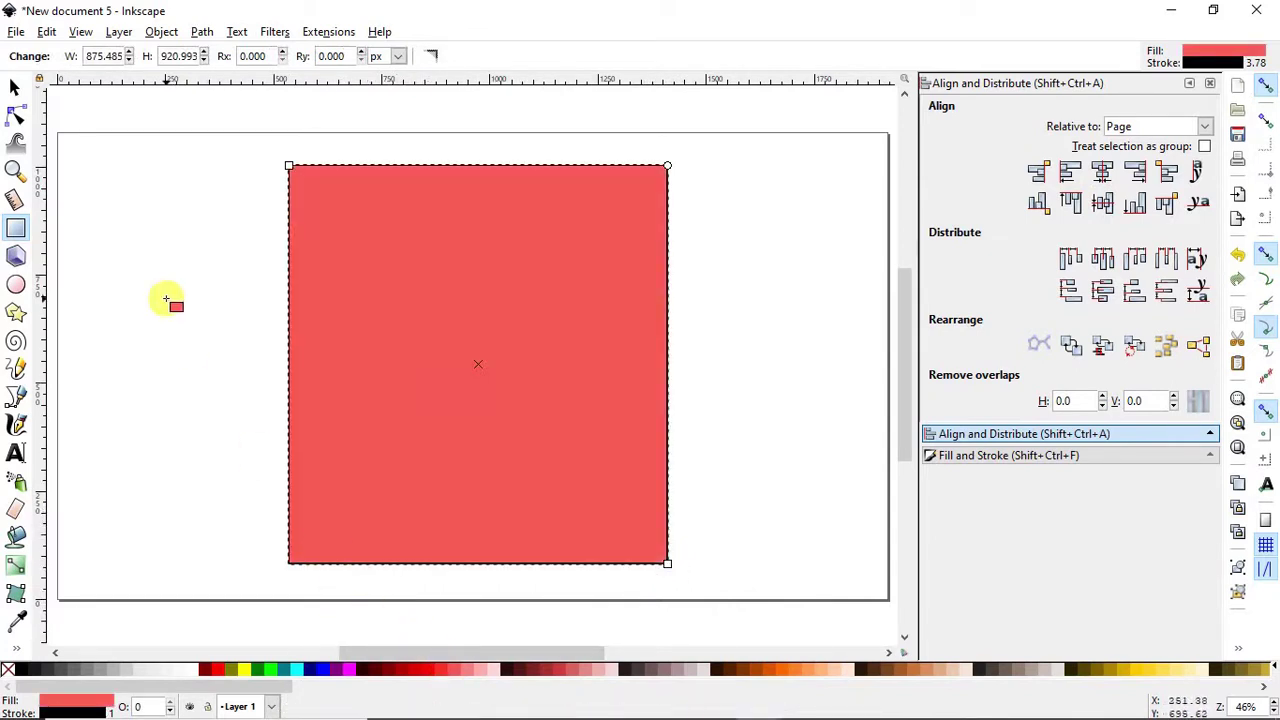
{"action": "left_click", "coordinate": [12, 90]}
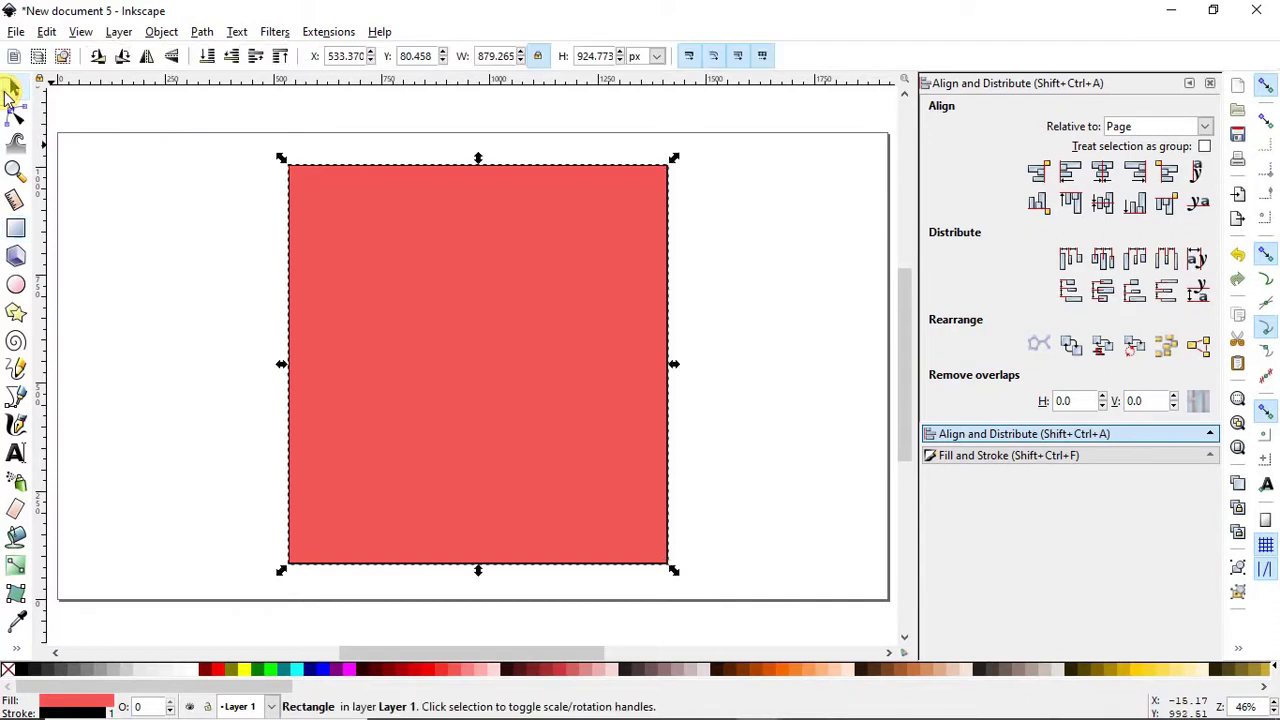
{"action": "left_click", "coordinate": [207, 57]}
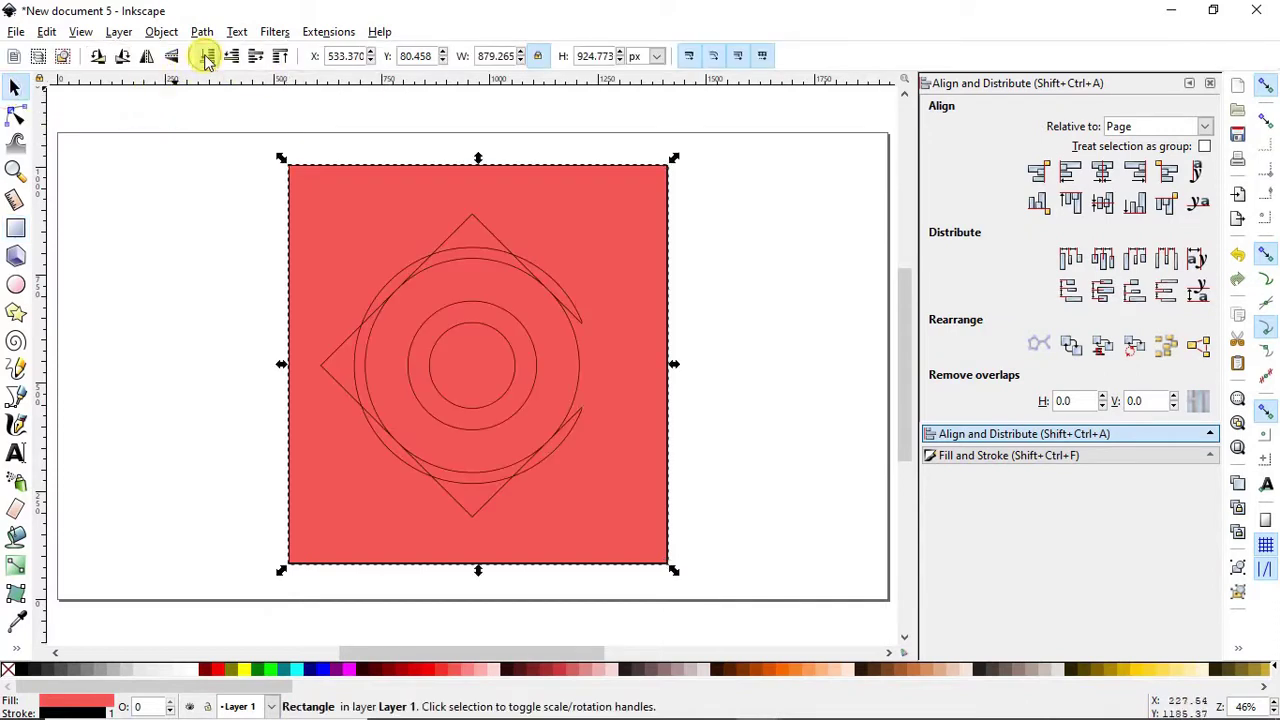
Divide the red rectangle along the logo outlines into separate pieces
{"action": "left_click_drag", "start_coordinate": [715, 131], "coordinate": [234, 594]}
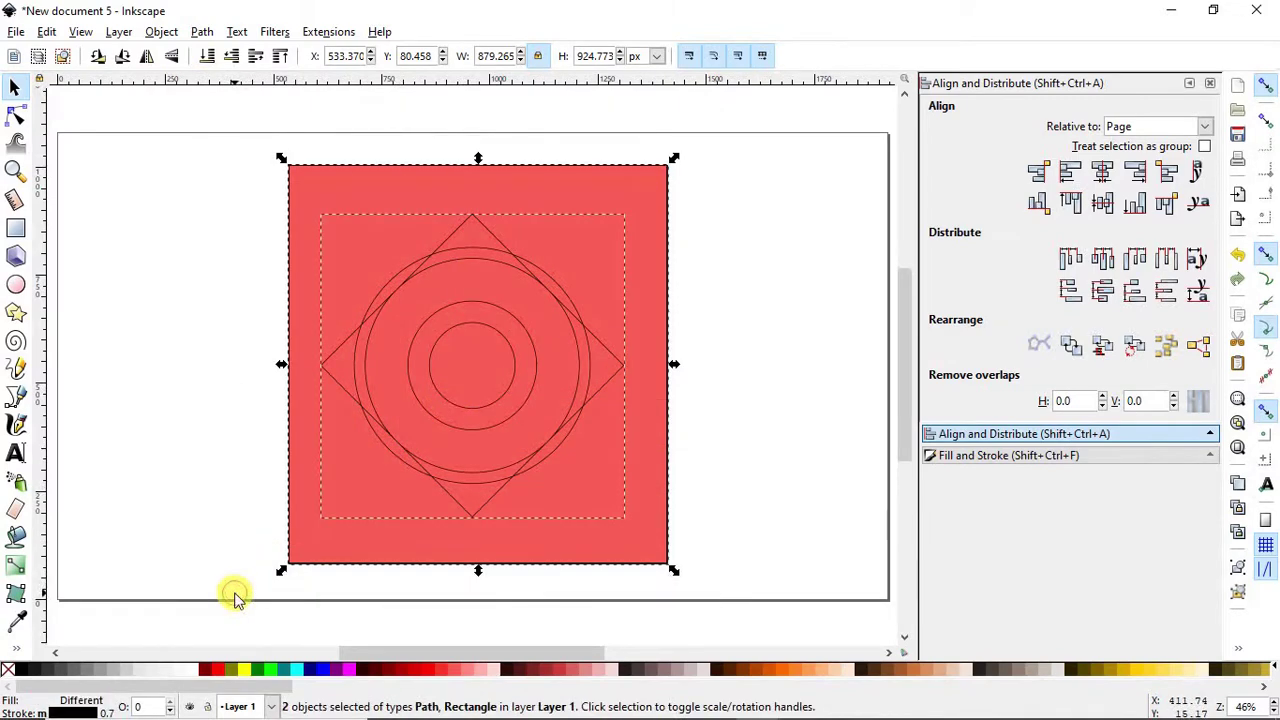
{"action": "left_click", "coordinate": [201, 32]}
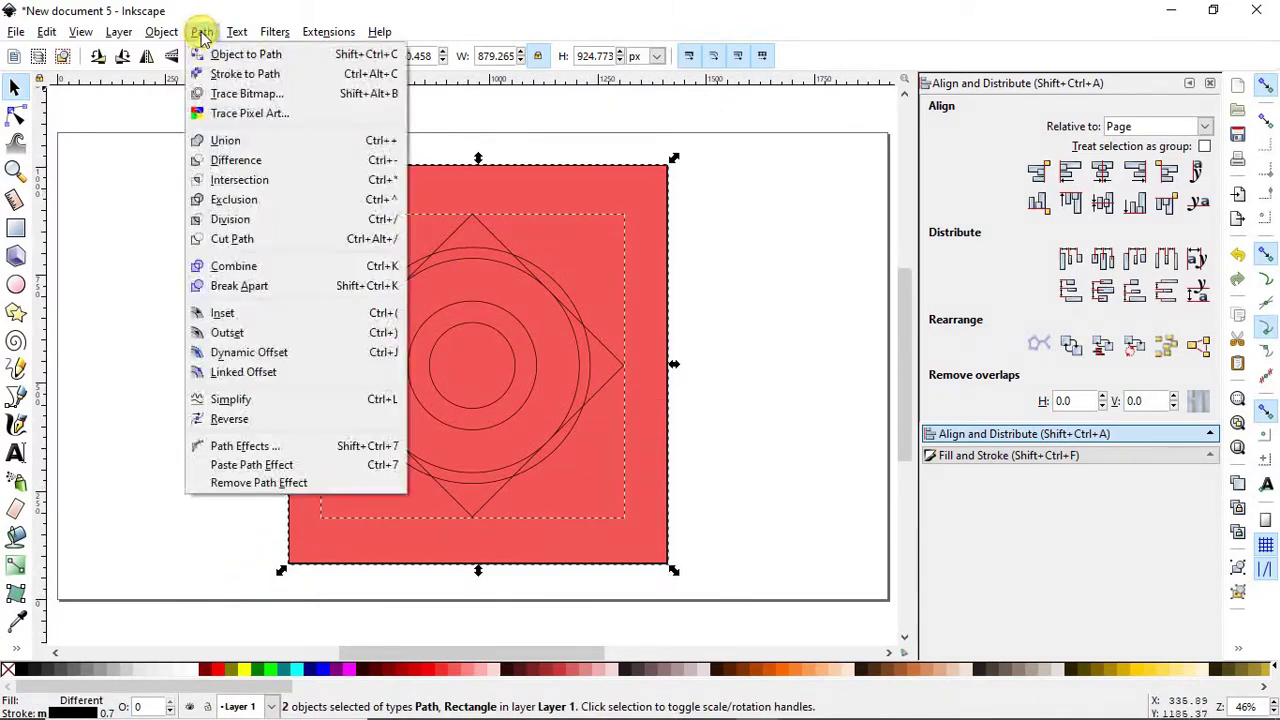
{"action": "left_click", "coordinate": [245, 220]}
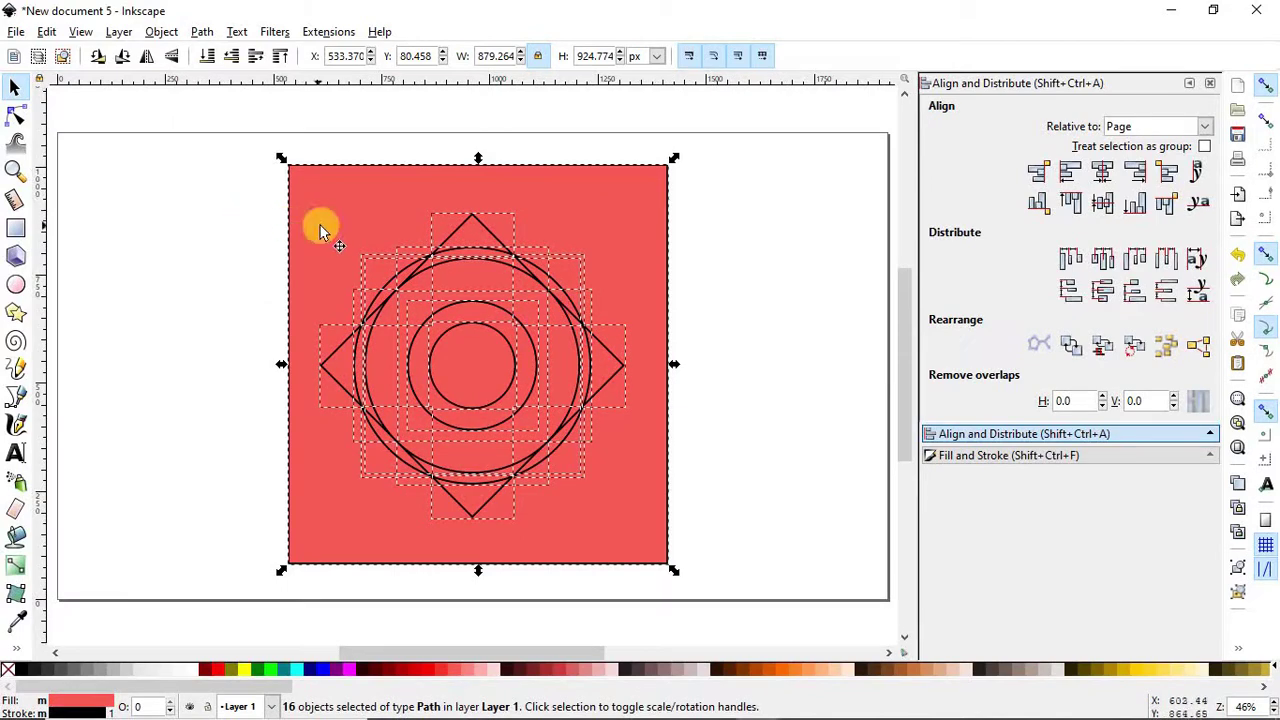
{"action": "left_click", "coordinate": [715, 262]}
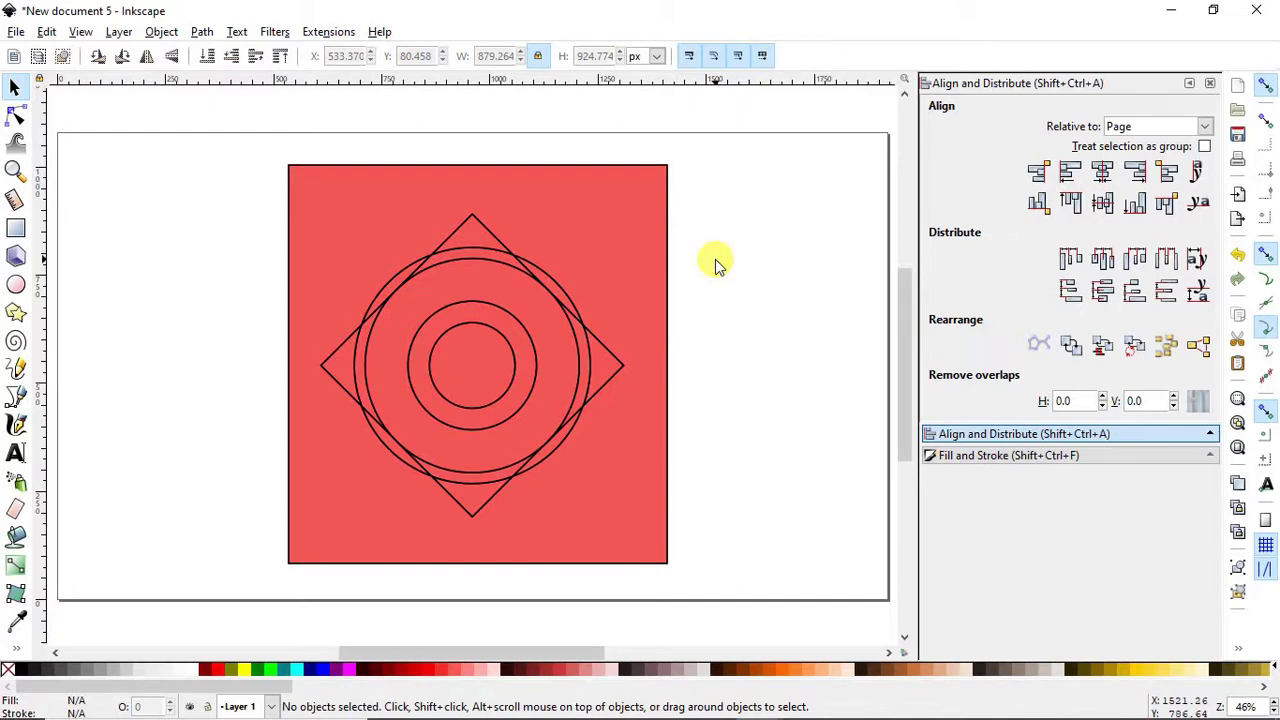
Remove the surplus pieces, drag the diamond fragments into place, and make the middle ring white
{"action": "key", "text": "Delete"}
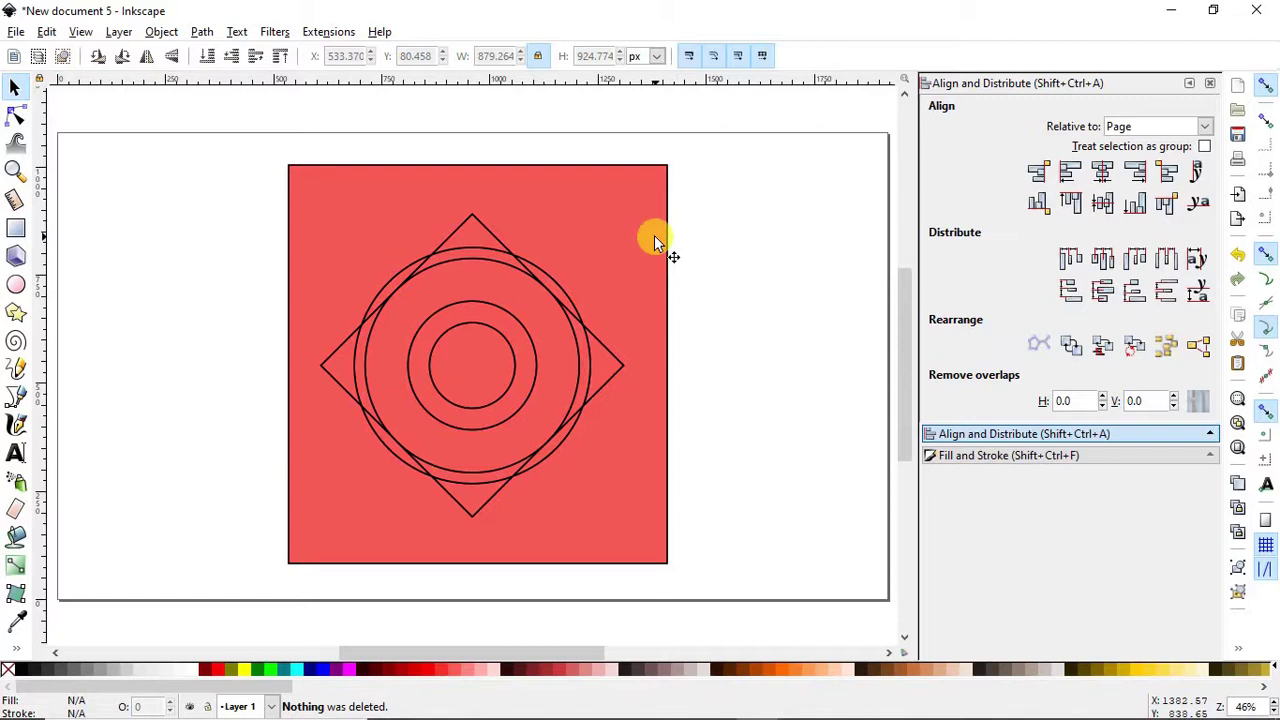
{"action": "key", "text": "ctrl+z"}
{"action": "mouse_move", "coordinate": [470, 216]}
{"action": "left_mouse_down"}
{"action": "mouse_move", "coordinate": [486, 249]}
{"action": "mouse_move", "coordinate": [526, 254]}
{"action": "left_mouse_up"}
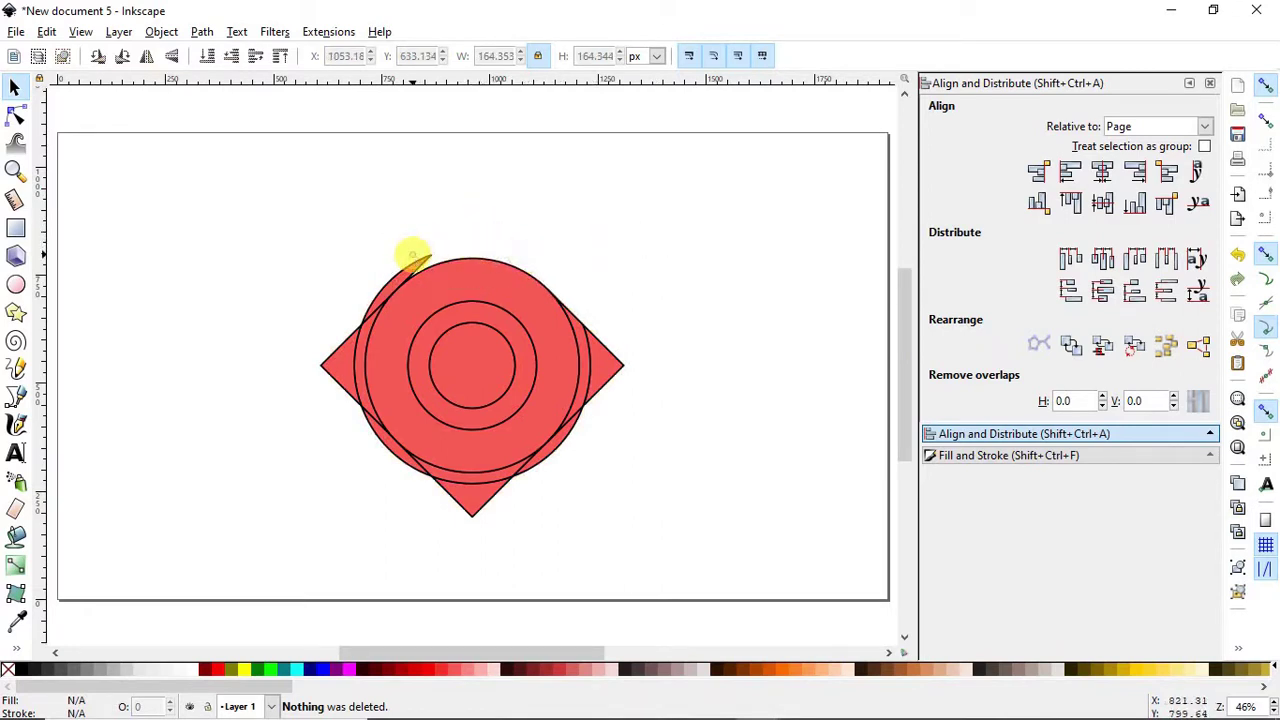
{"action": "left_click_drag", "start_coordinate": [412, 256], "coordinate": [384, 454]}
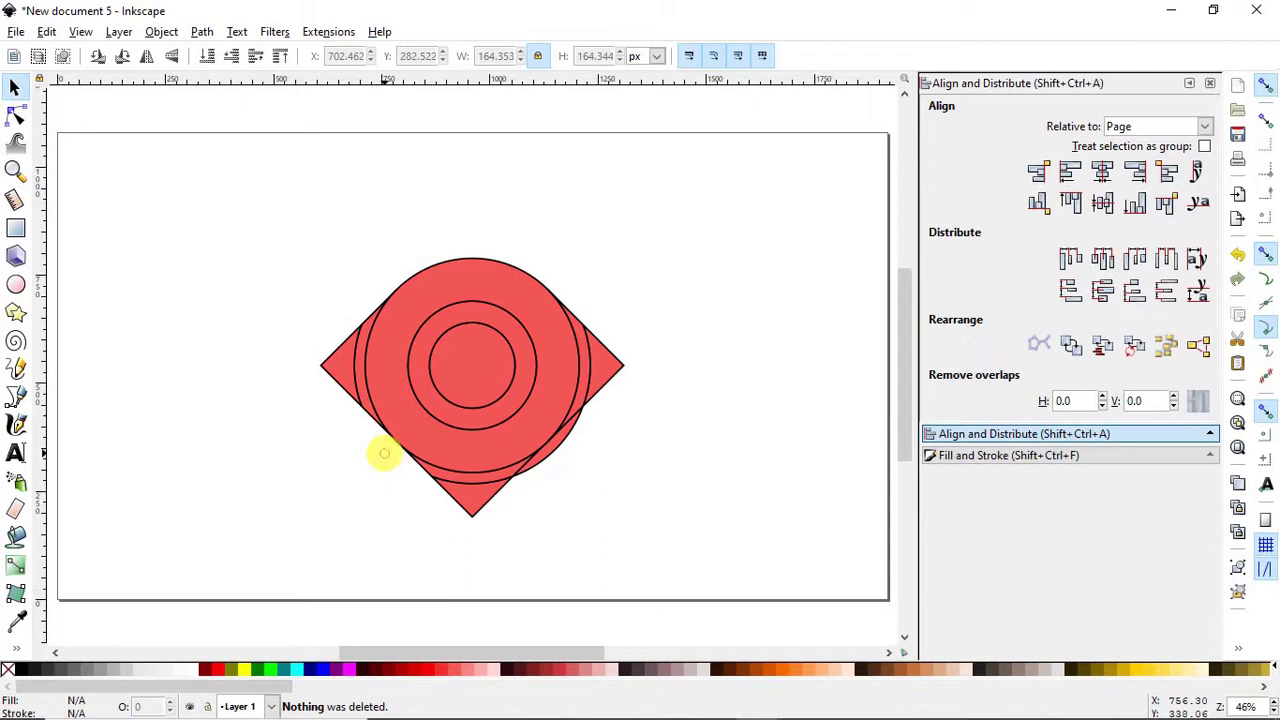
{"action": "left_click_drag", "start_coordinate": [463, 512], "coordinate": [576, 428]}
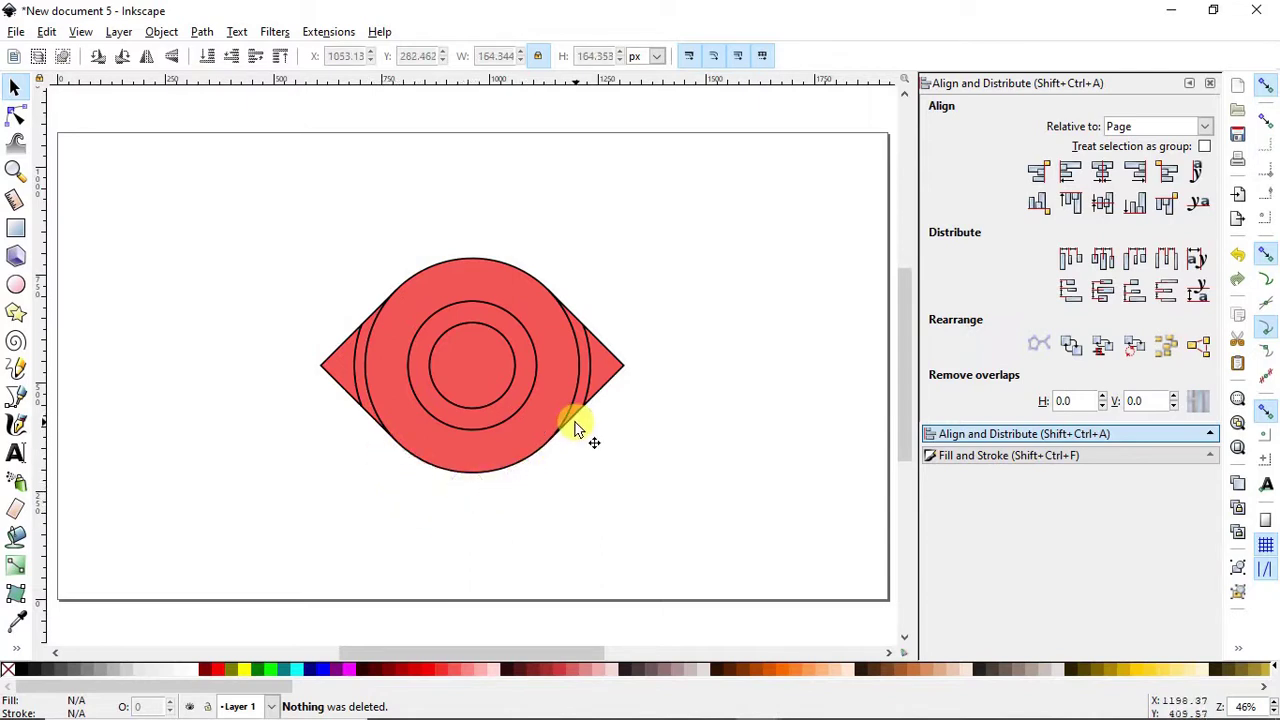
{"action": "left_click", "coordinate": [519, 363]}
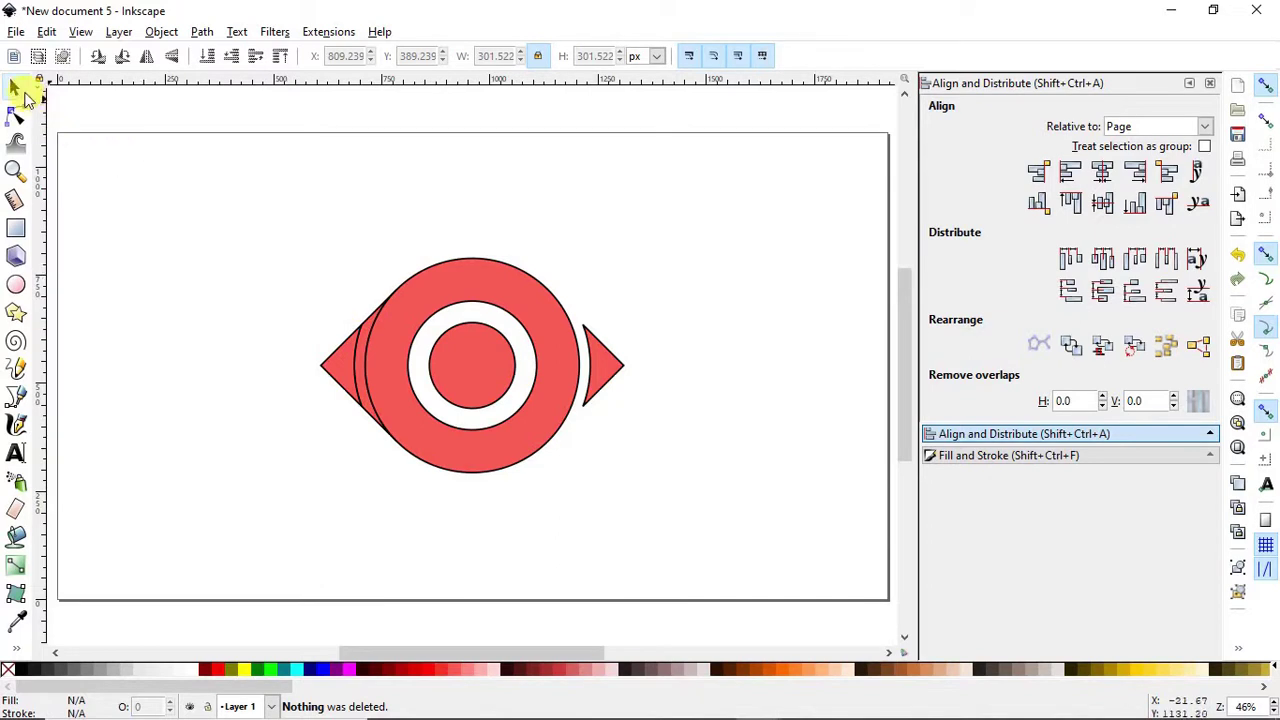
{"action": "left_click_drag", "start_coordinate": [700, 207], "coordinate": [275, 503]}
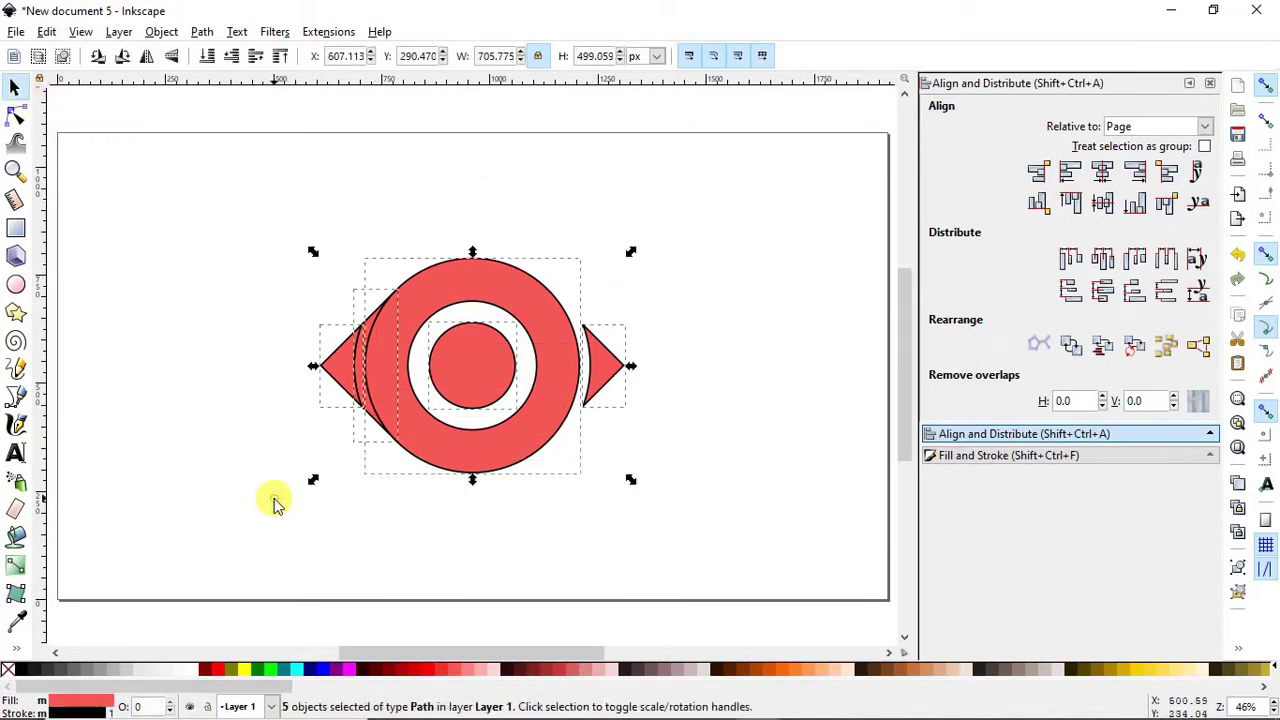
Union the five shapes into one 190-node path and remove its black stroke
{"action": "left_click", "coordinate": [201, 32]}
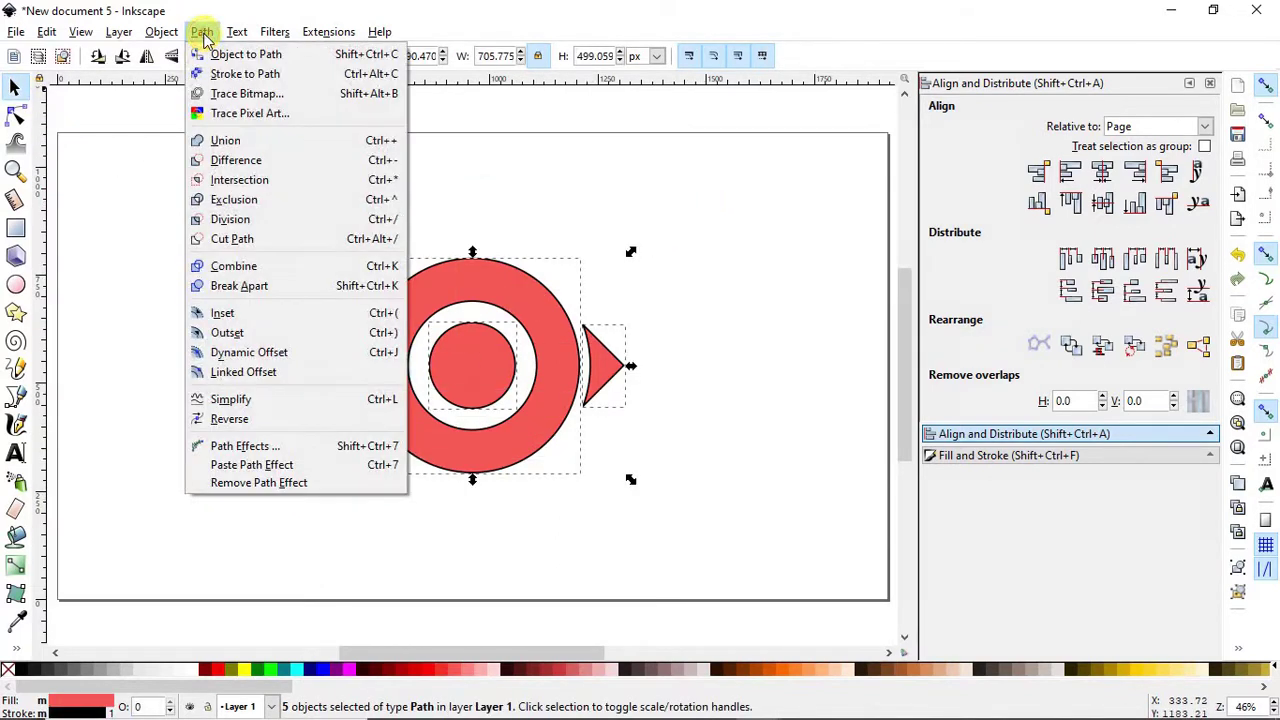
{"action": "left_click", "coordinate": [225, 140]}
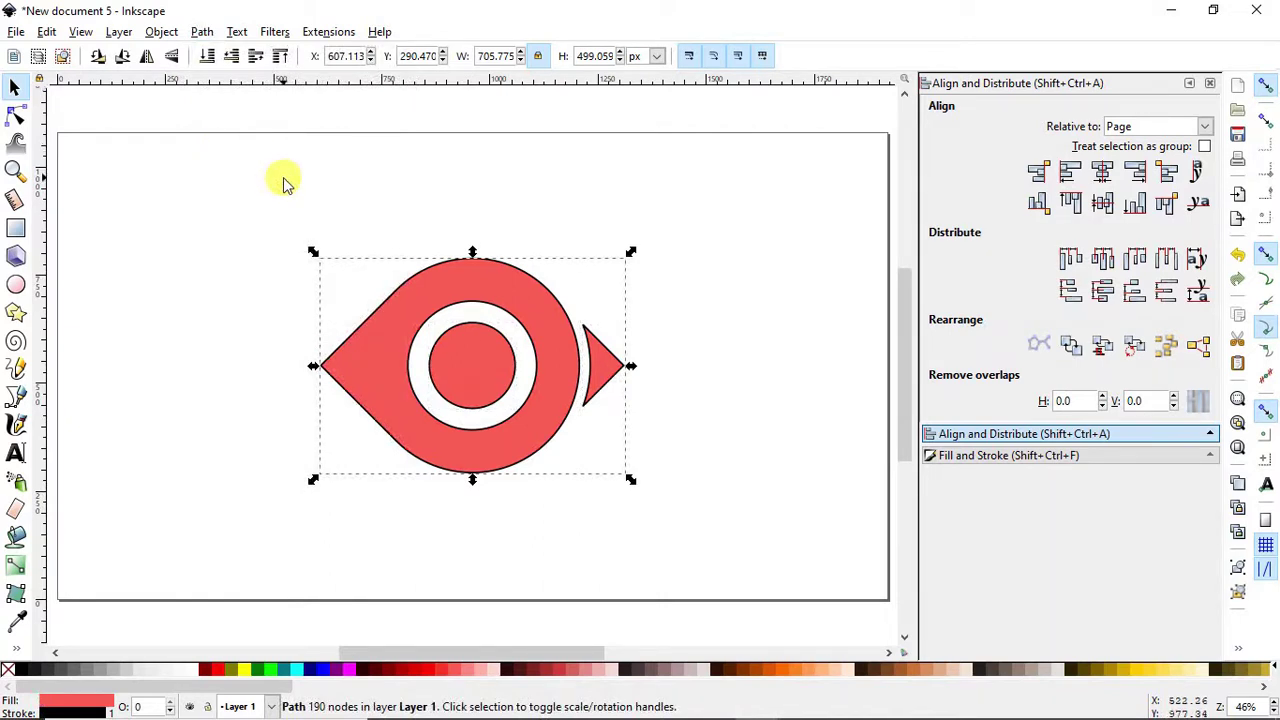
{"action": "key", "text": "shift"}
{"action": "left_click", "coordinate": [7, 670], "text": "shift"}
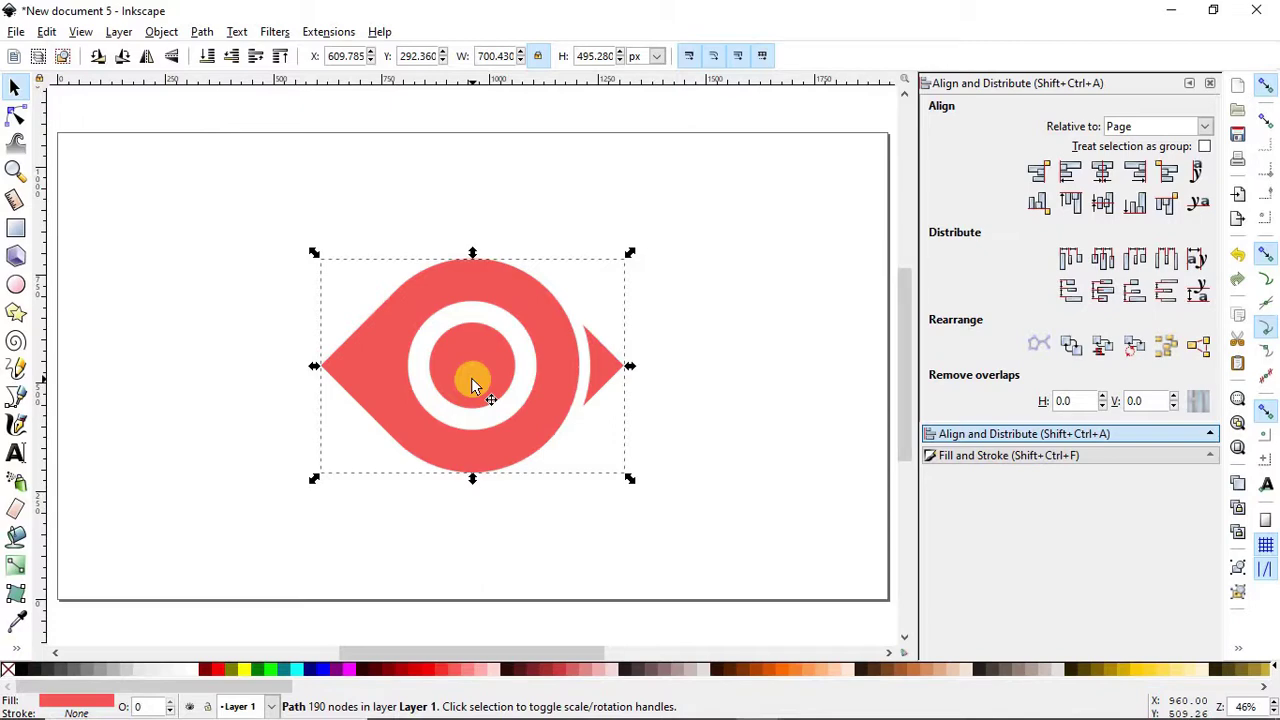
Type BIRDICHIE below the logo in Franchisiology at 72 pt
{"action": "left_click", "coordinate": [15, 453]}
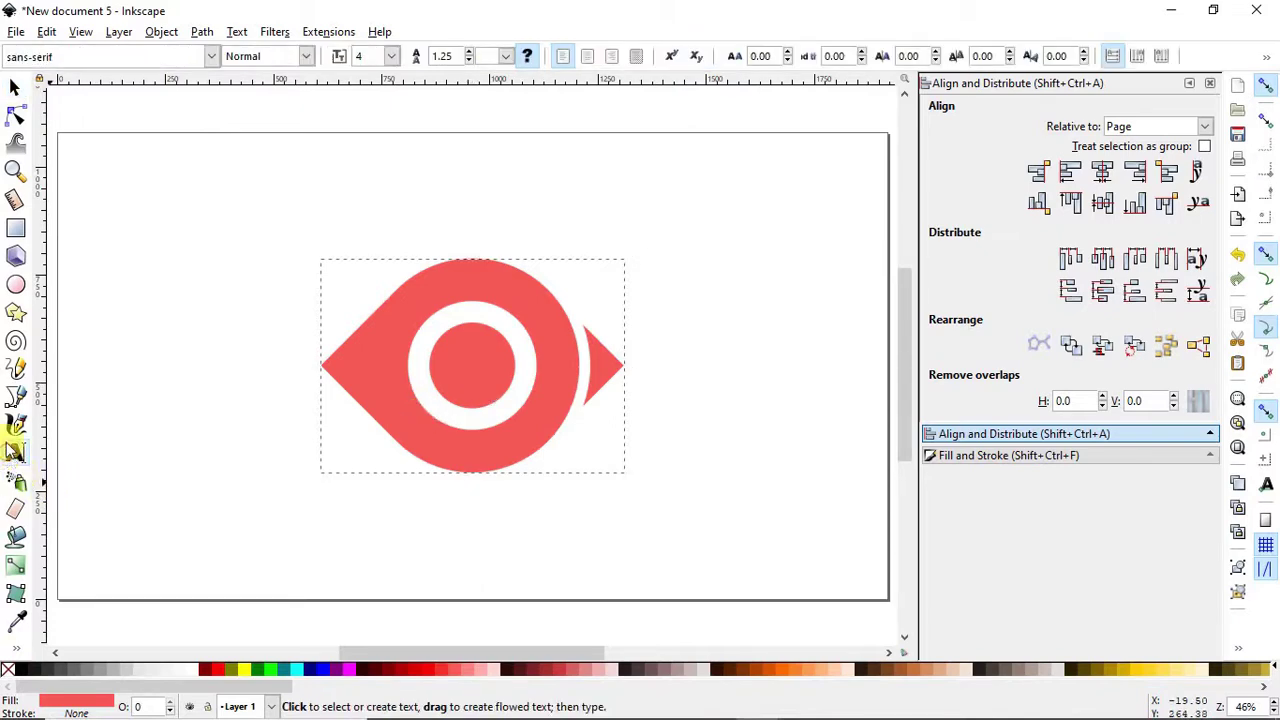
{"action": "left_click_drag", "start_coordinate": [175, 56], "coordinate": [24, 56]}
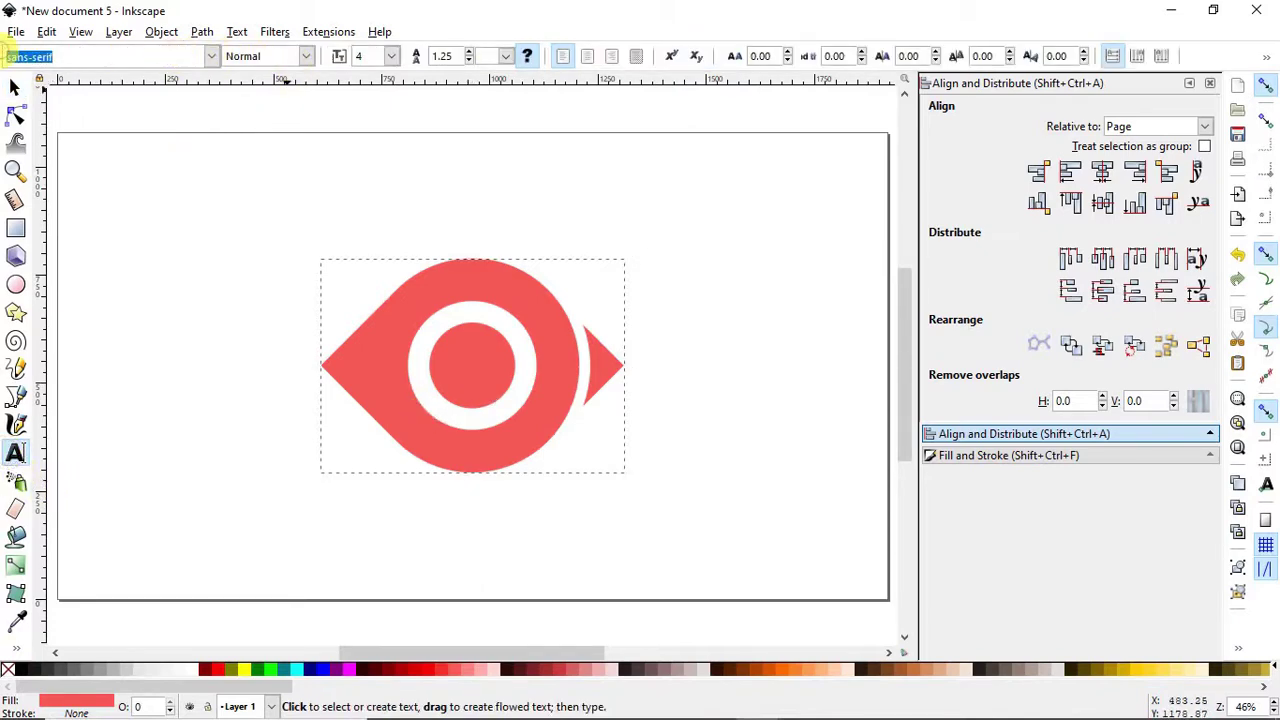
{"action": "left_click", "coordinate": [43, 78]}
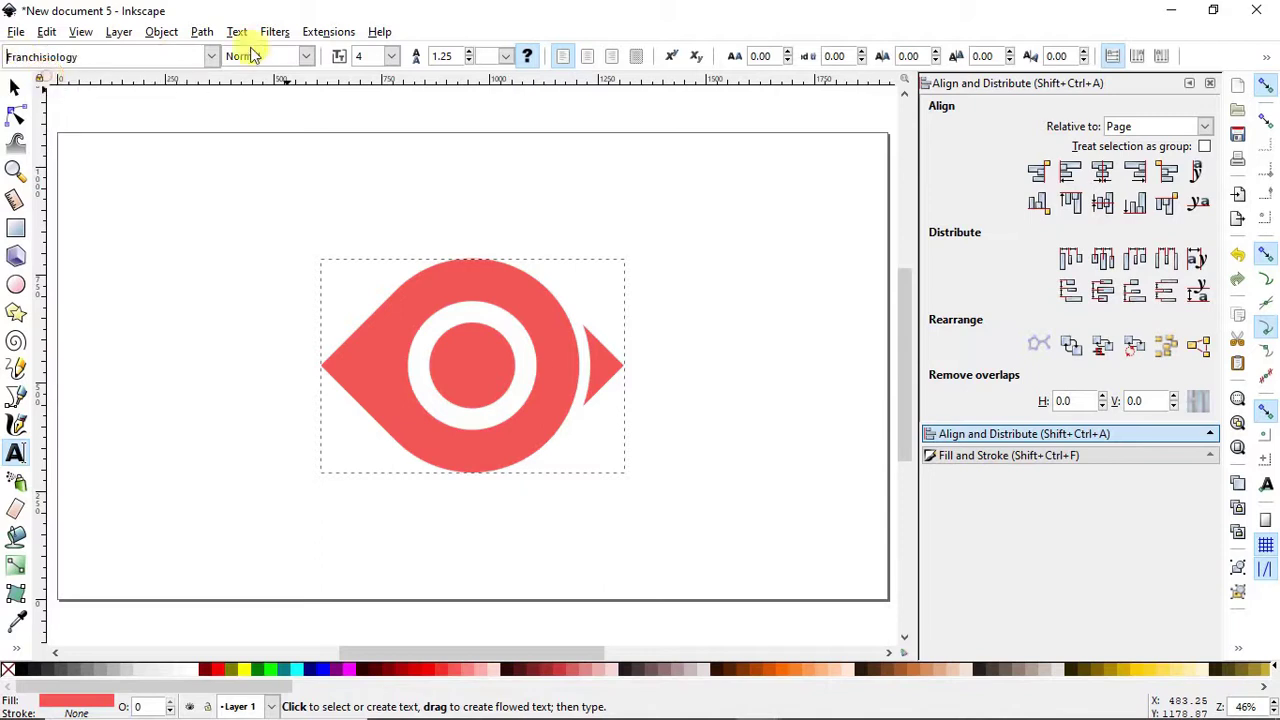
{"action": "left_click", "coordinate": [394, 57]}
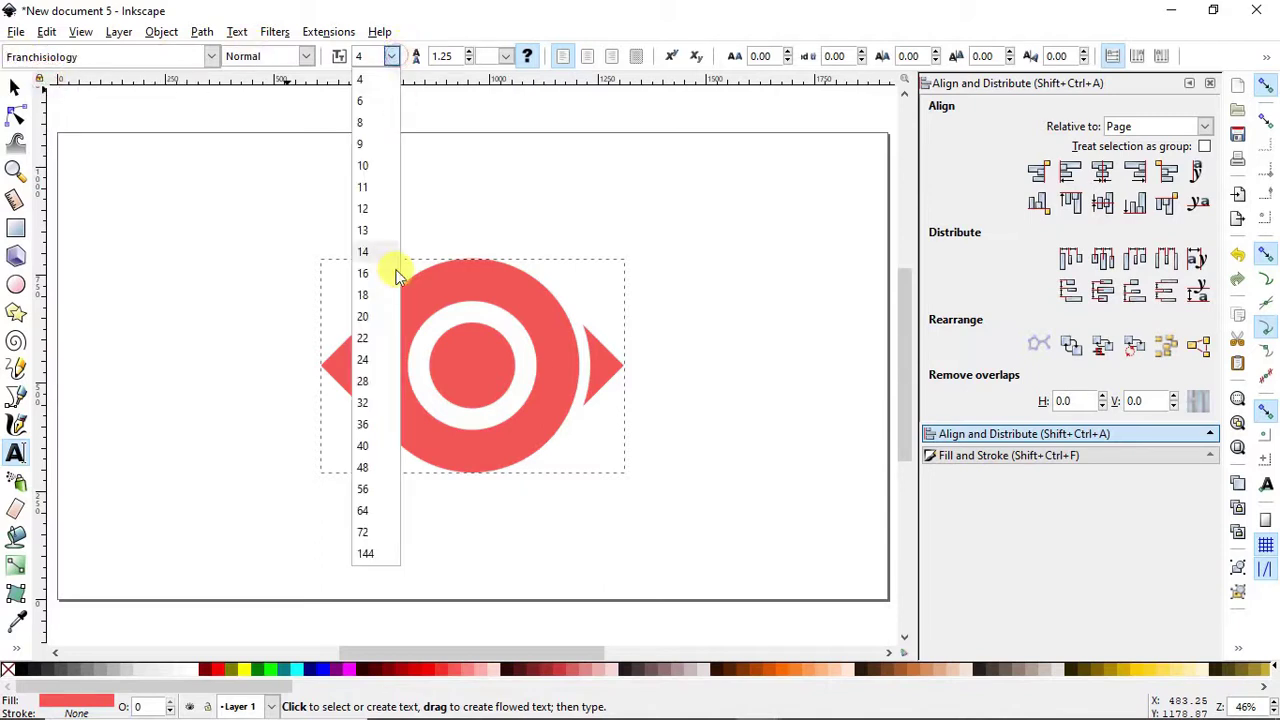
{"action": "left_click", "coordinate": [365, 531]}
{"action": "left_click", "coordinate": [287, 537]}
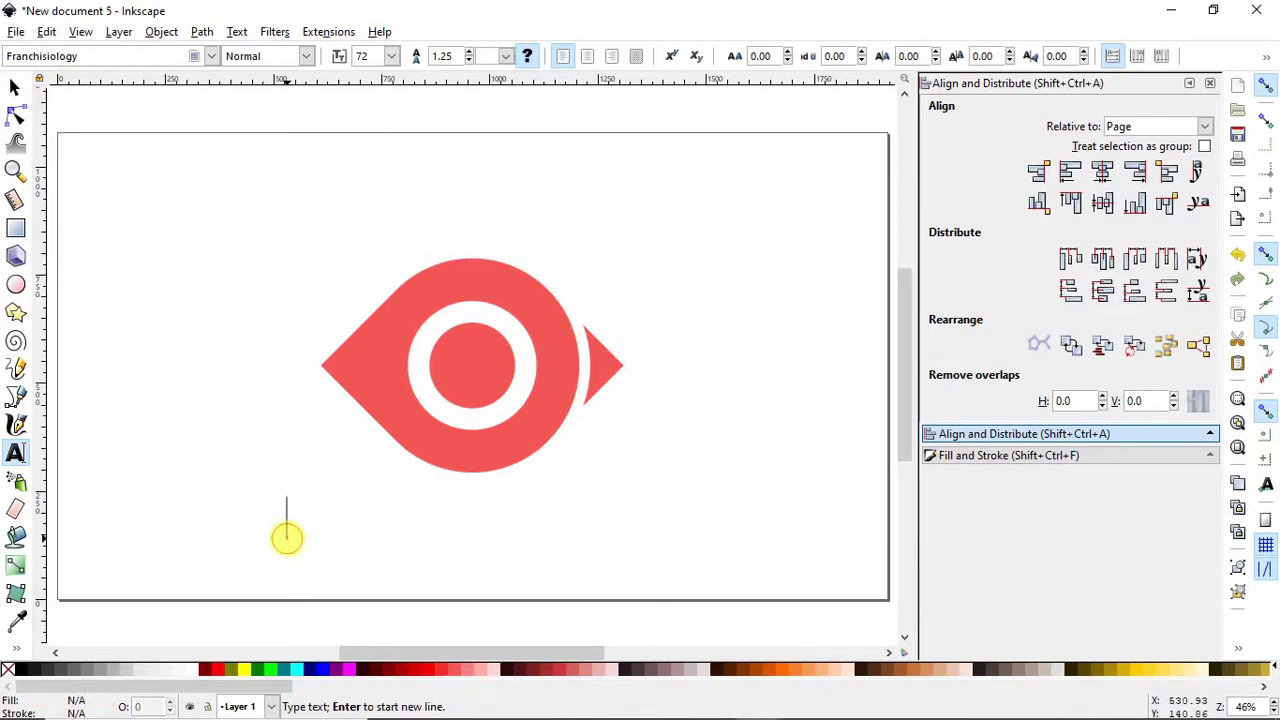
{"action": "type", "text": "BIRDICHIE"}
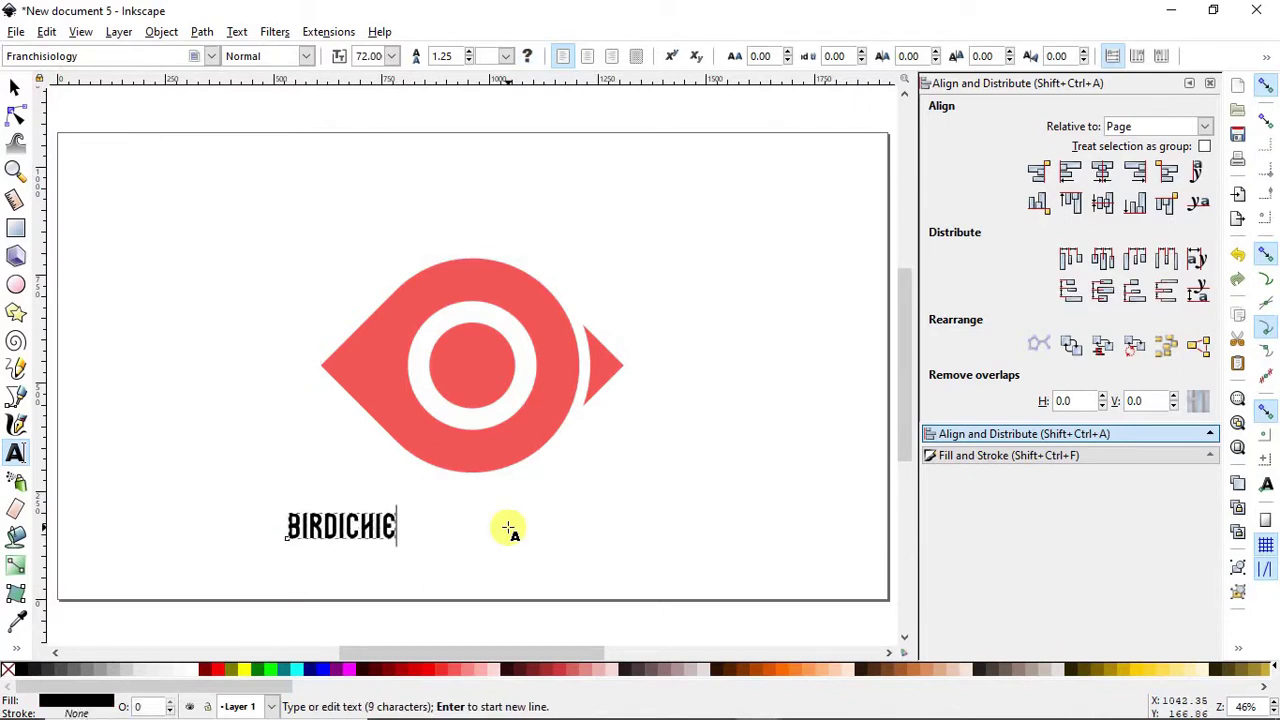
{"action": "left_click", "coordinate": [14, 88]}
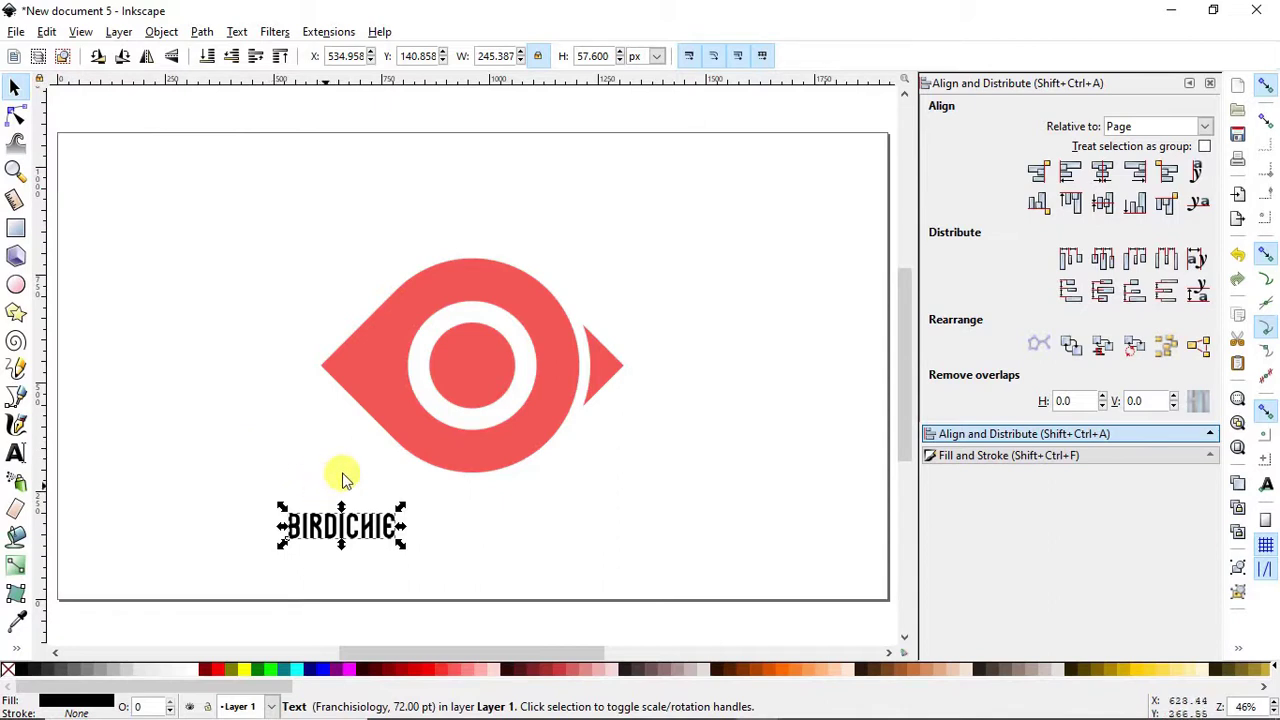
Make BIRDICHIE 700 px wide, centre it horizontally on the page, and move it lower
{"action": "left_click", "coordinate": [386, 378]}
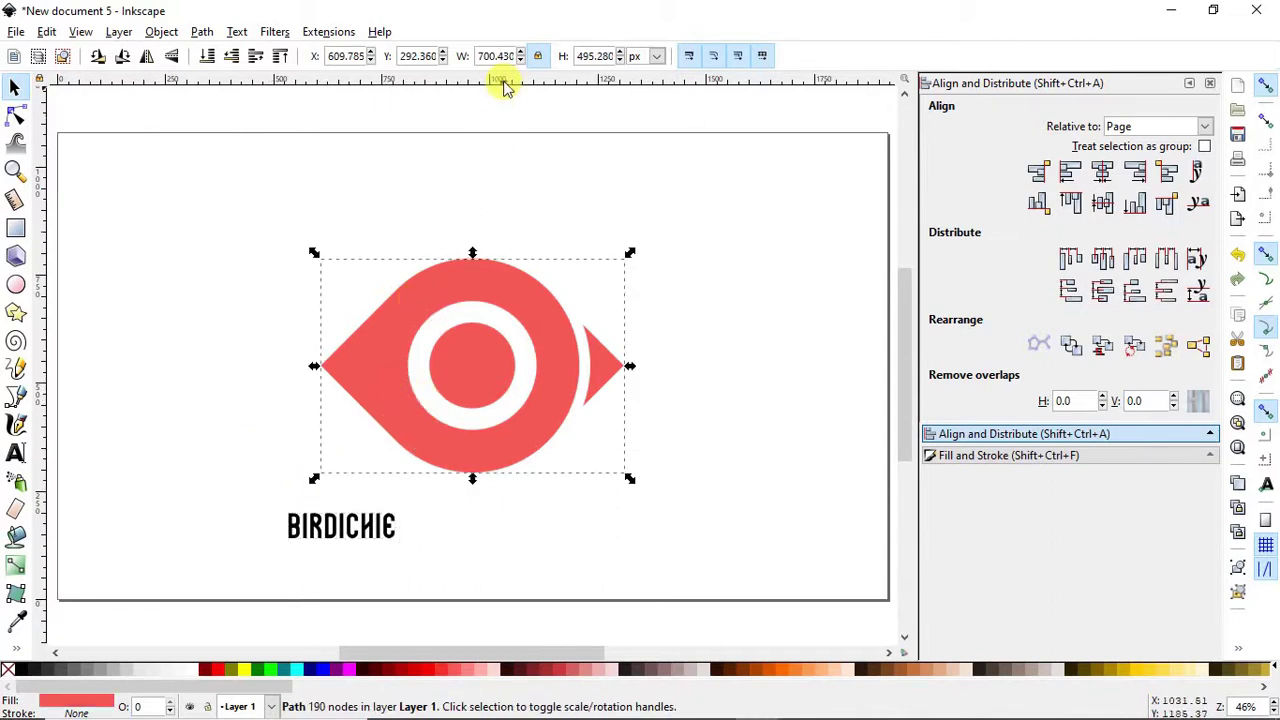
{"action": "left_click", "coordinate": [330, 528]}
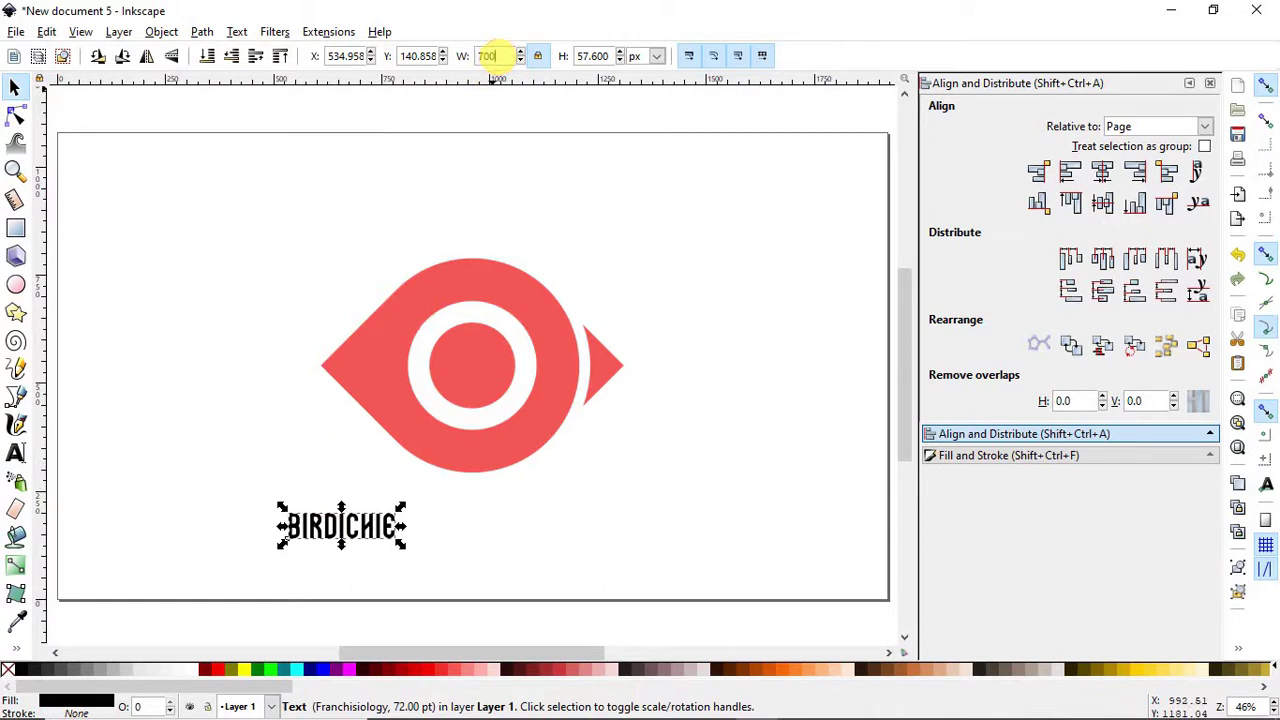
{"action": "key", "text": "Return"}
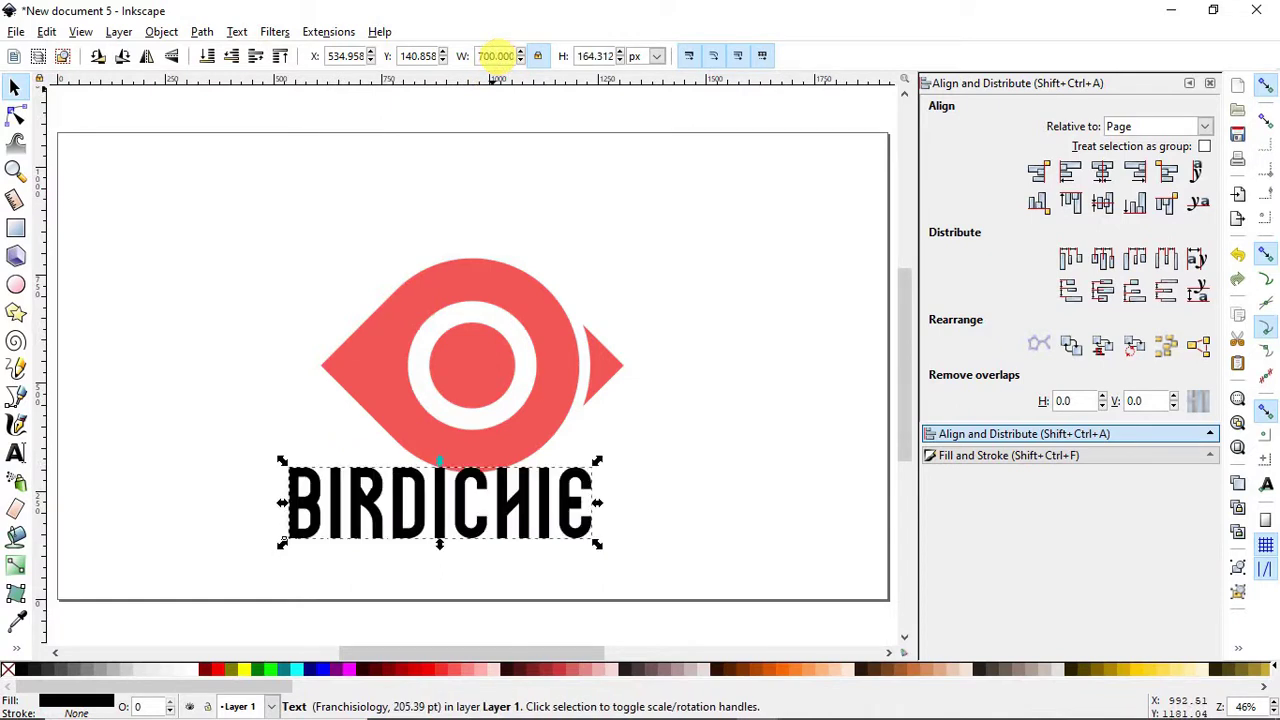
{"action": "left_click", "coordinate": [1101, 172]}
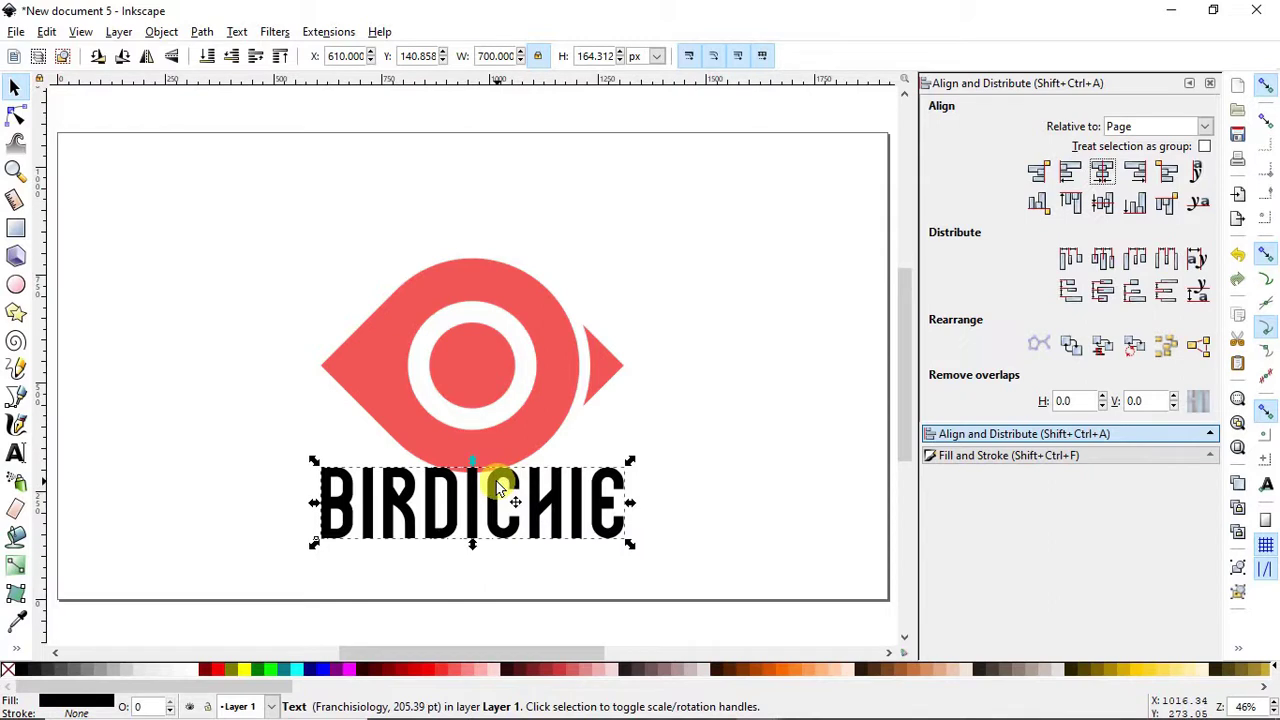
{"action": "left_click_drag", "start_coordinate": [497, 487], "coordinate": [497, 535]}
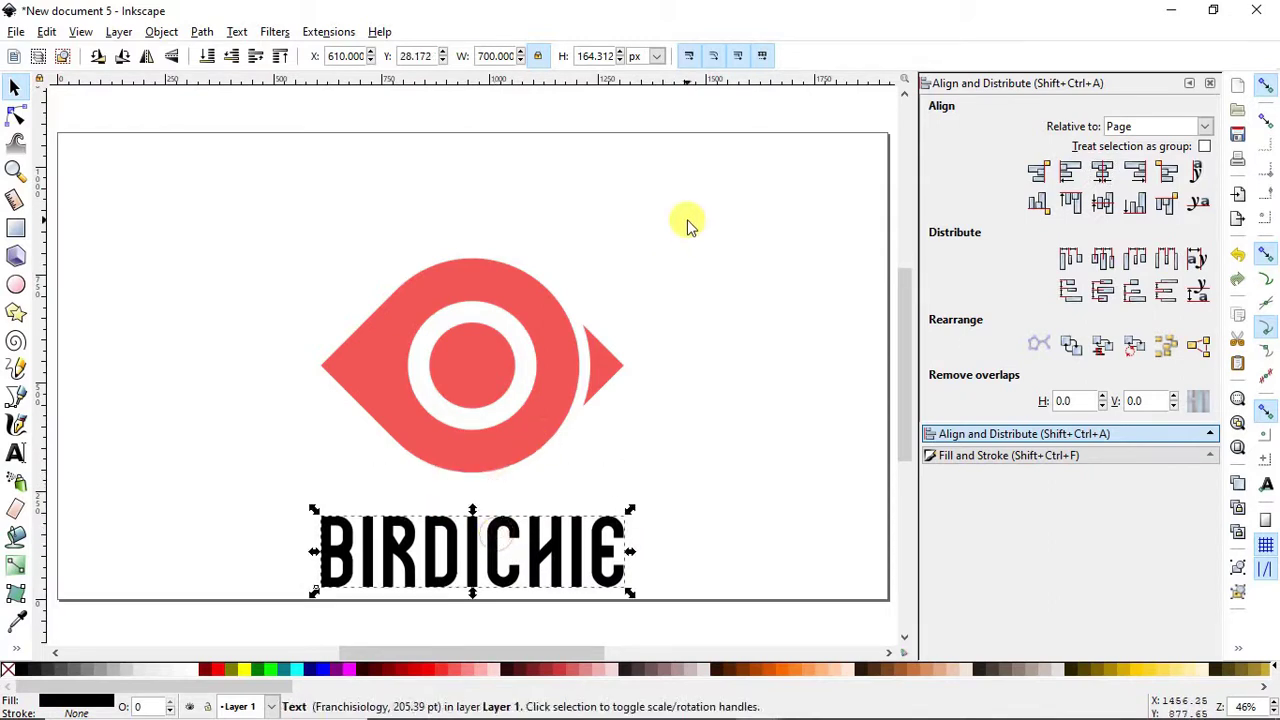
Move the eye logo and text up together, then deselect
{"action": "left_click_drag", "start_coordinate": [686, 219], "coordinate": [263, 620]}
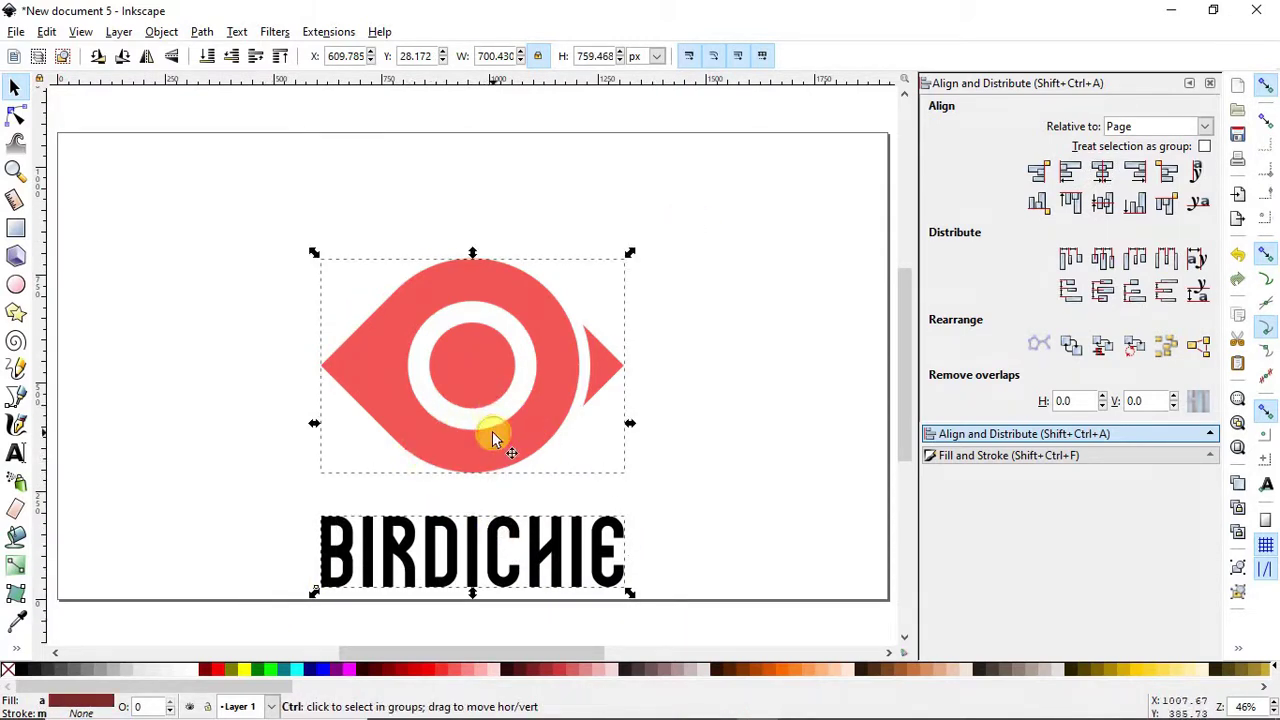
{"action": "left_click_drag", "start_coordinate": [492, 431], "coordinate": [489, 375]}
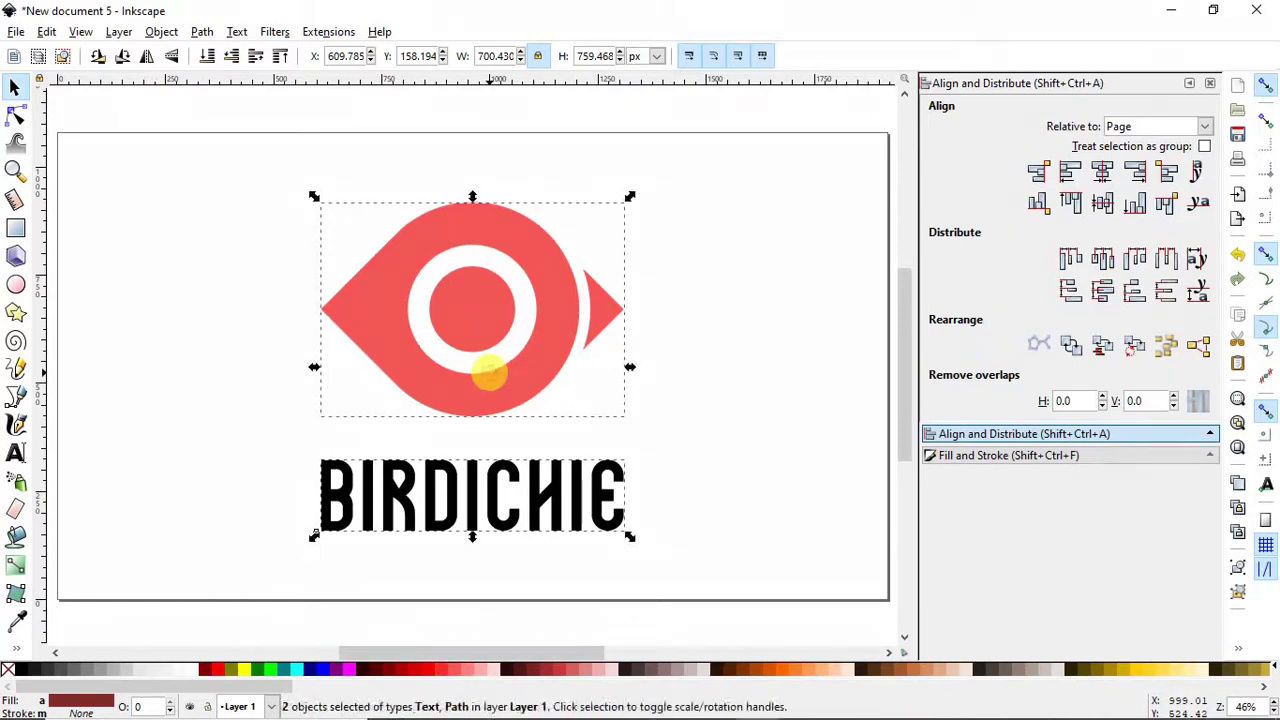
{"action": "left_click", "coordinate": [619, 411]}
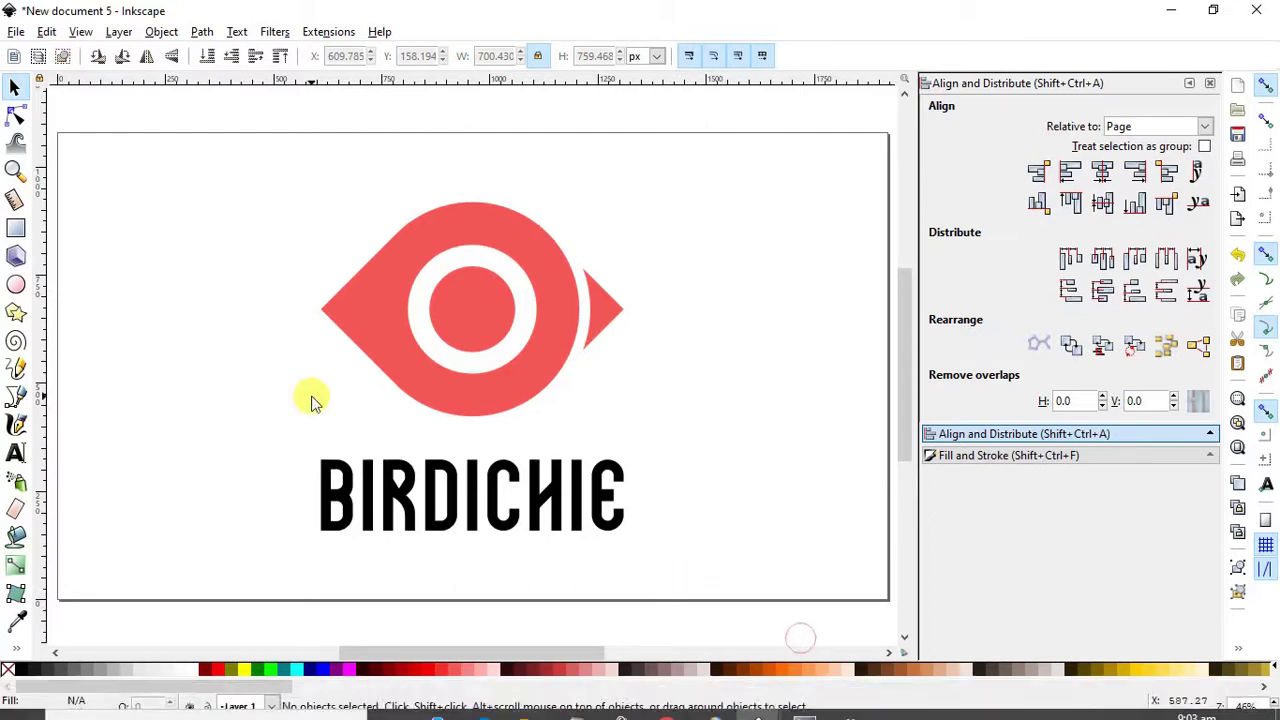
Paste the reference colour swatches and drag a left-to-right linear gradient across the eye
{"action": "key", "text": "ctrl+alt+v"}
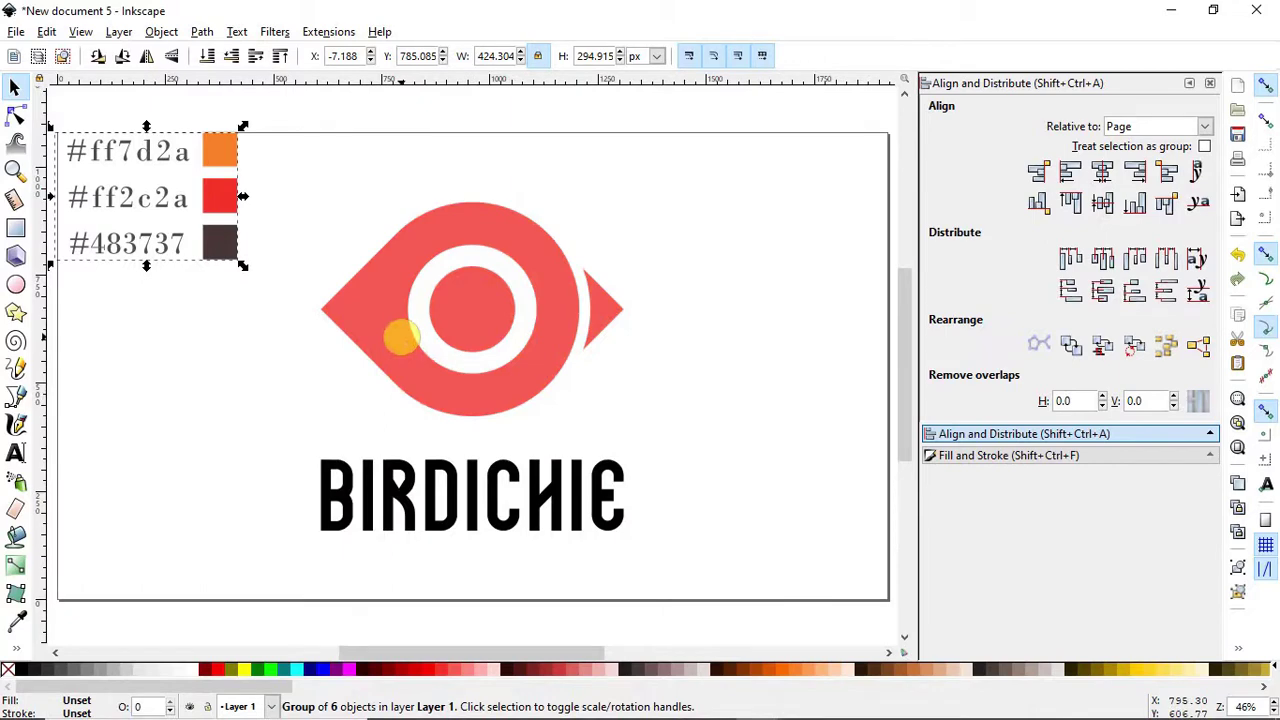
{"action": "left_click", "coordinate": [398, 332]}
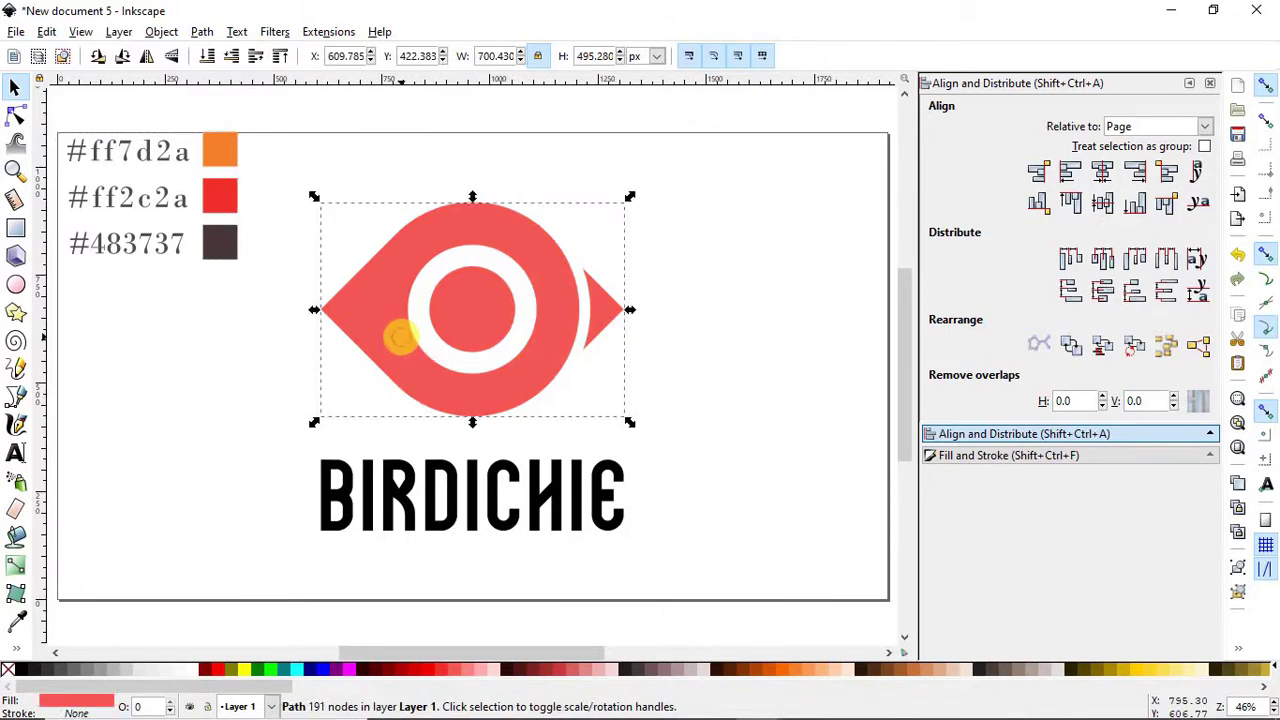
{"action": "left_click", "coordinate": [16, 566]}
{"action": "left_click_drag", "start_coordinate": [330, 311], "coordinate": [624, 310]}
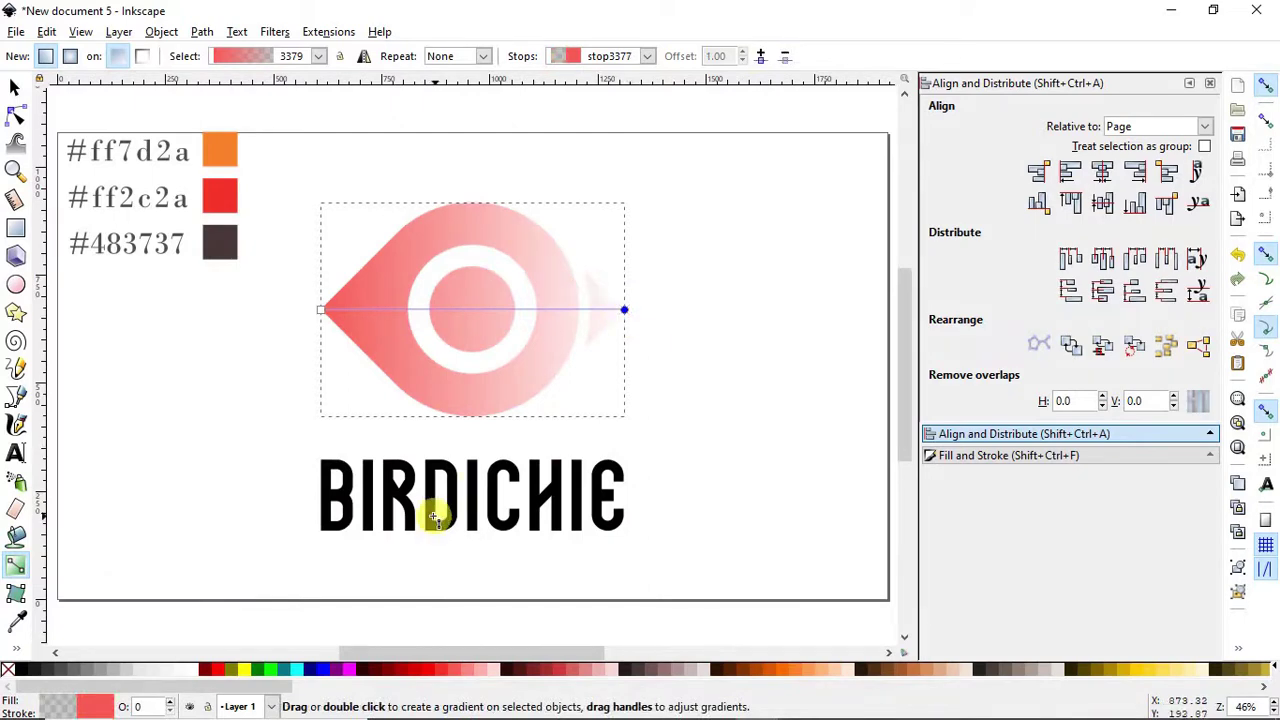
Set the gradient stops from the swatches: red #ff2c2a at the start, orange #ff7d2a at the end
{"action": "left_click", "coordinate": [16, 616]}
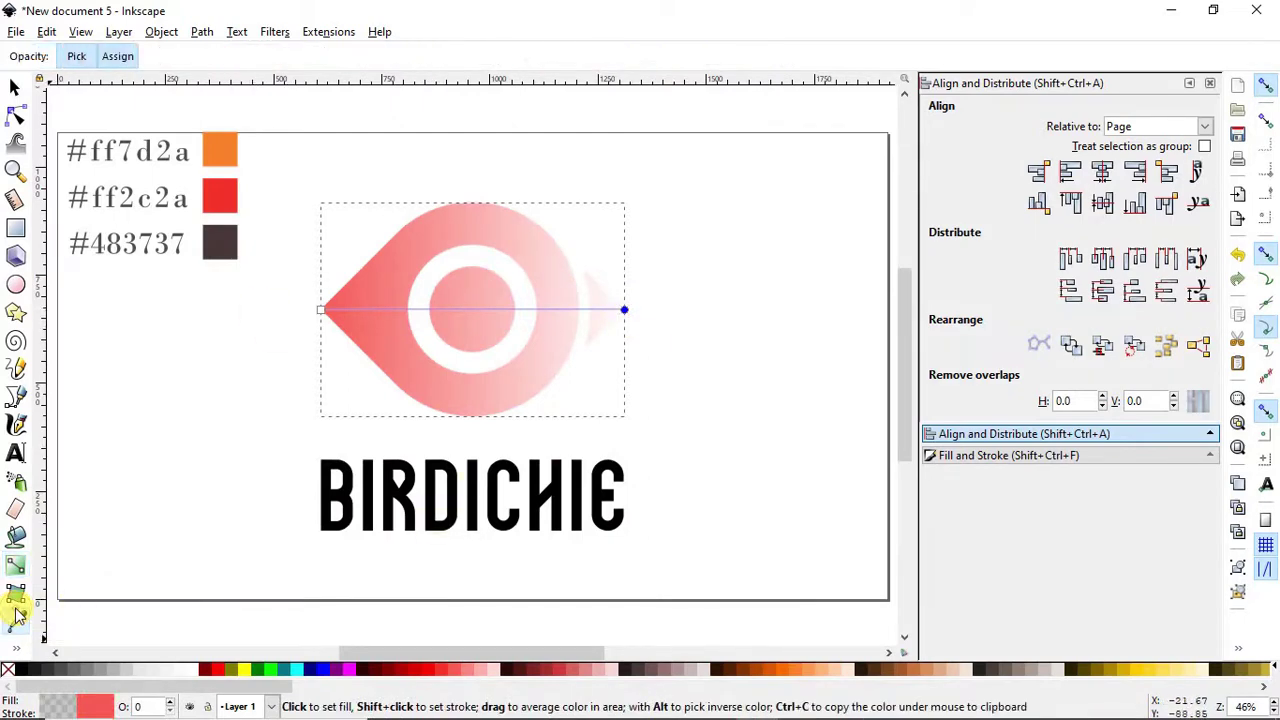
{"action": "left_click", "coordinate": [221, 148]}
{"action": "left_click", "coordinate": [320, 310]}
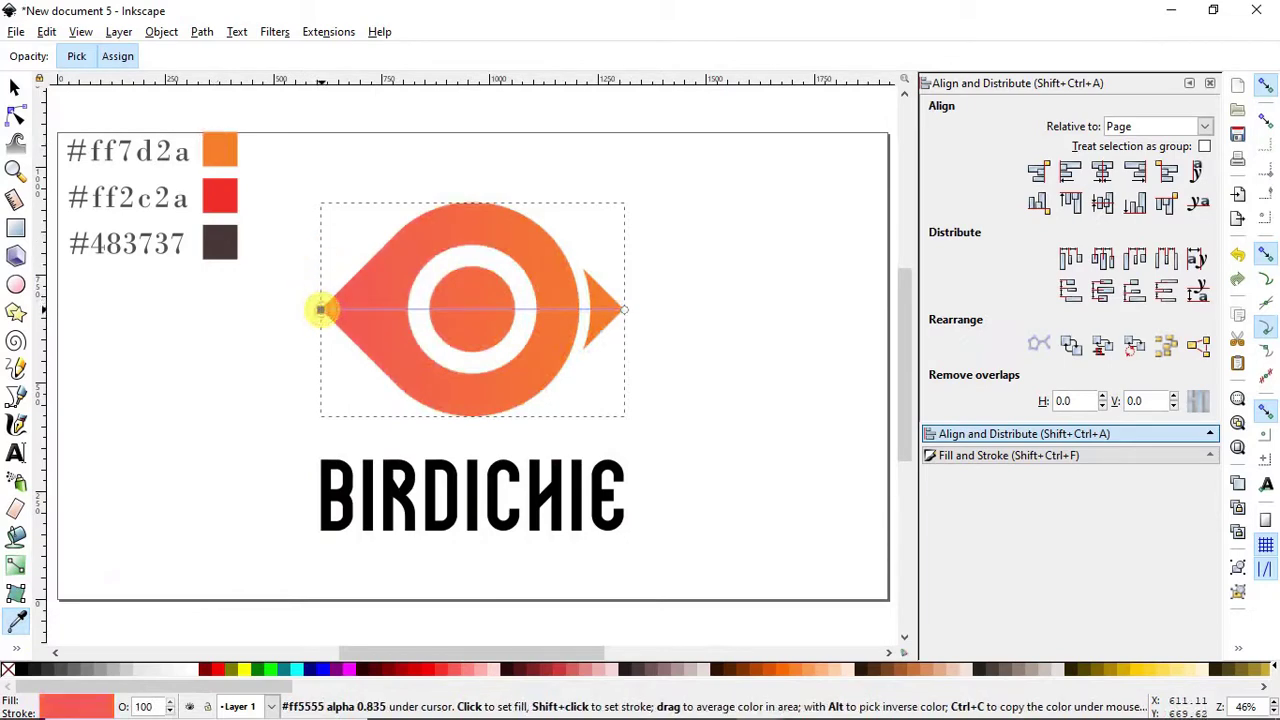
{"action": "left_click", "coordinate": [220, 196]}
Select the BIRDICHIE text, ready to colour it from the swatches
{"action": "left_click", "coordinate": [14, 87]}
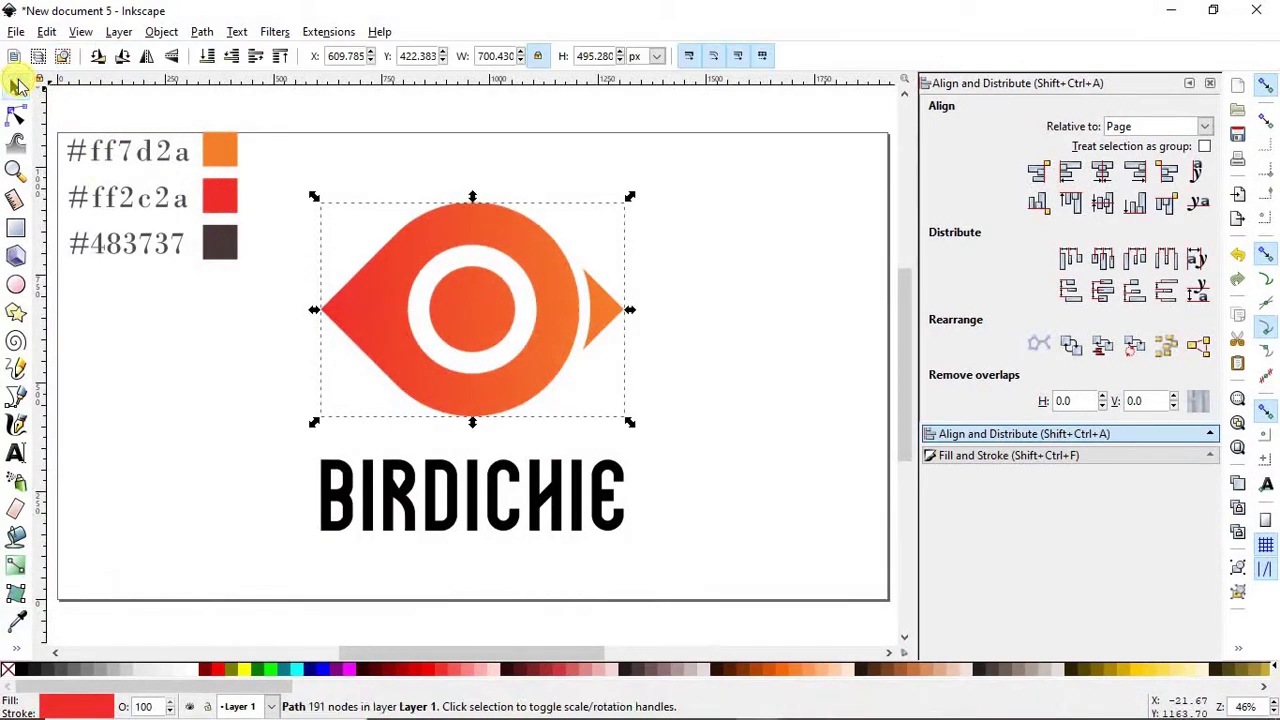
{"action": "left_click", "coordinate": [346, 491]}
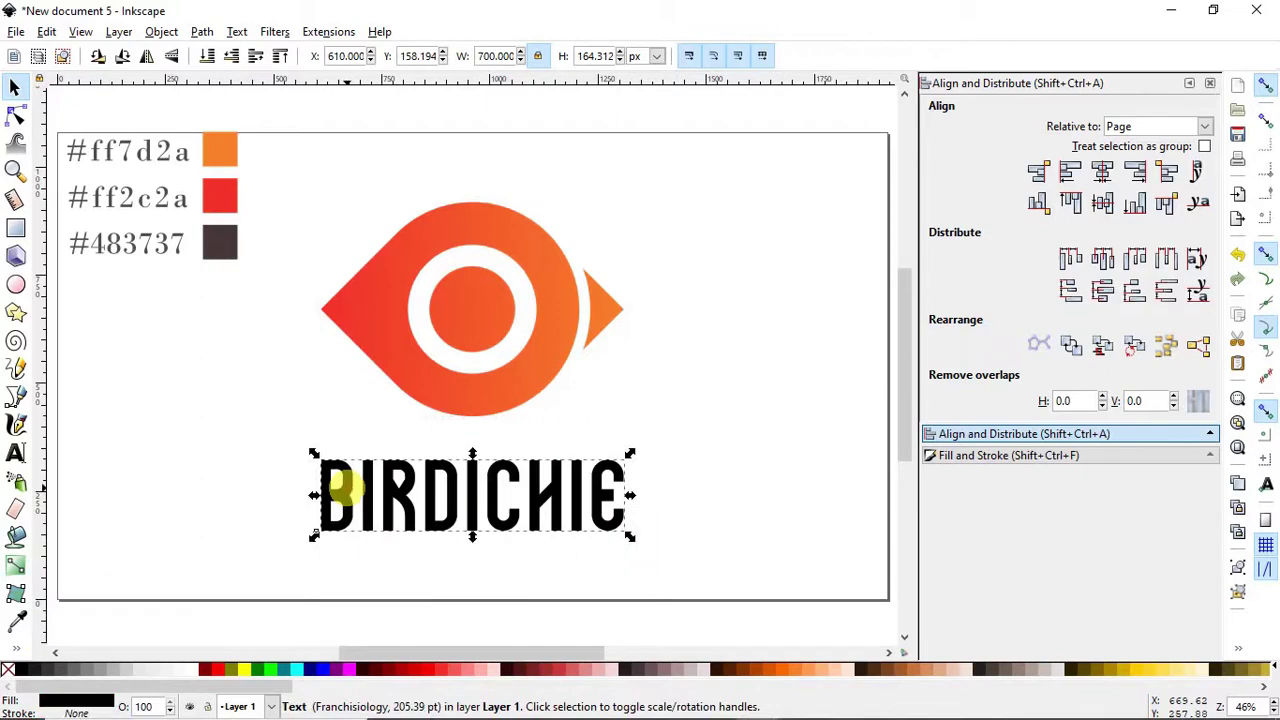
{"action": "left_click", "coordinate": [18, 624]}
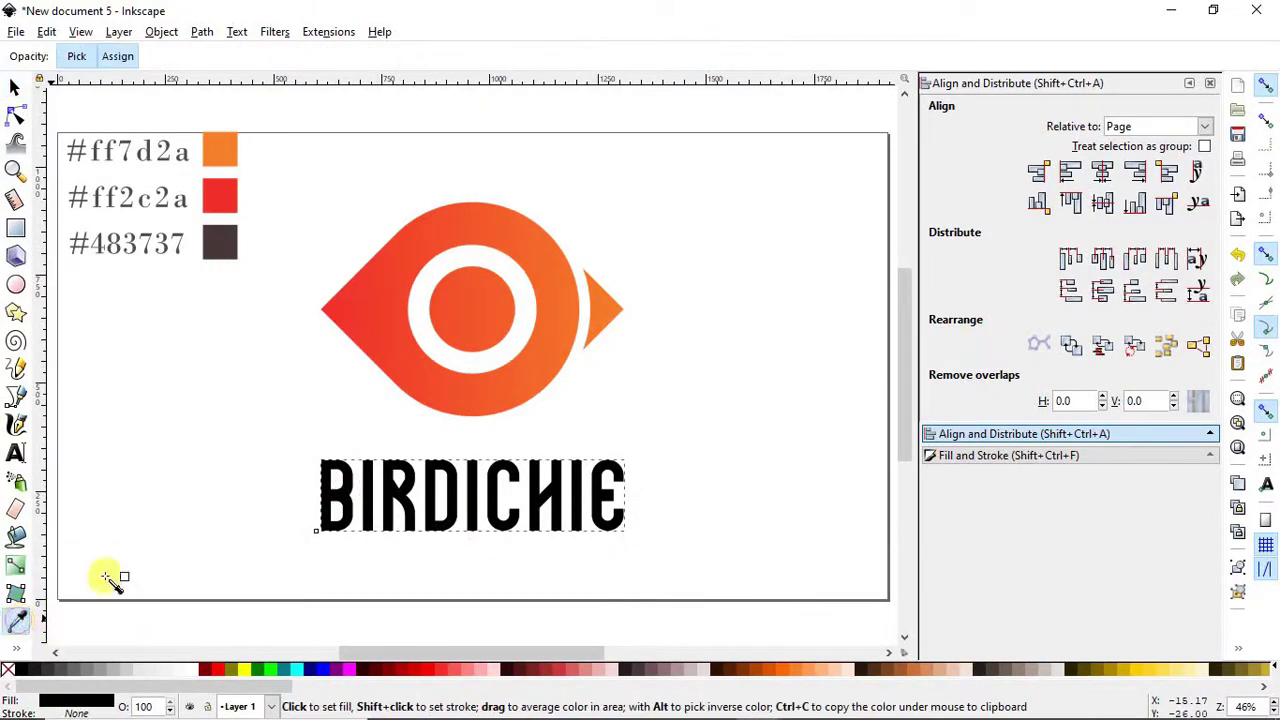